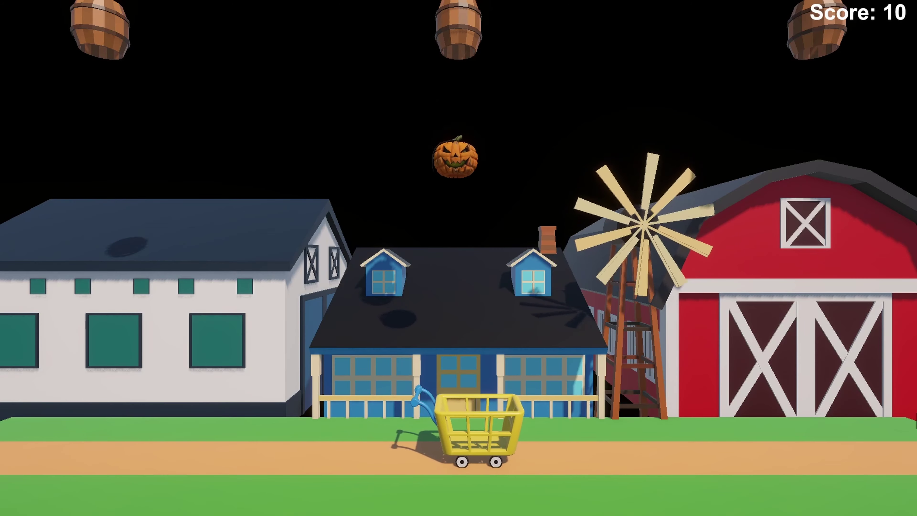
Run the game, move the shopping cart in both directions to test its movement, and stop the game
key("Left")
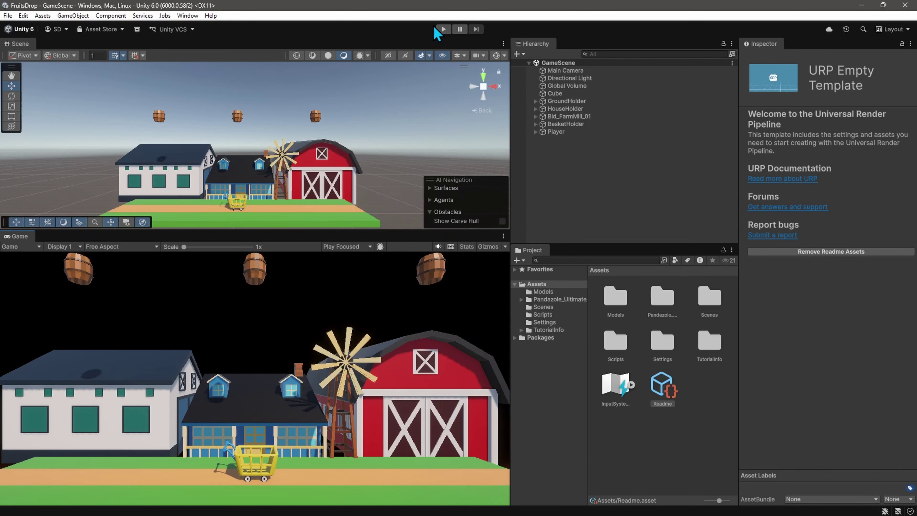
left_click(441, 30)
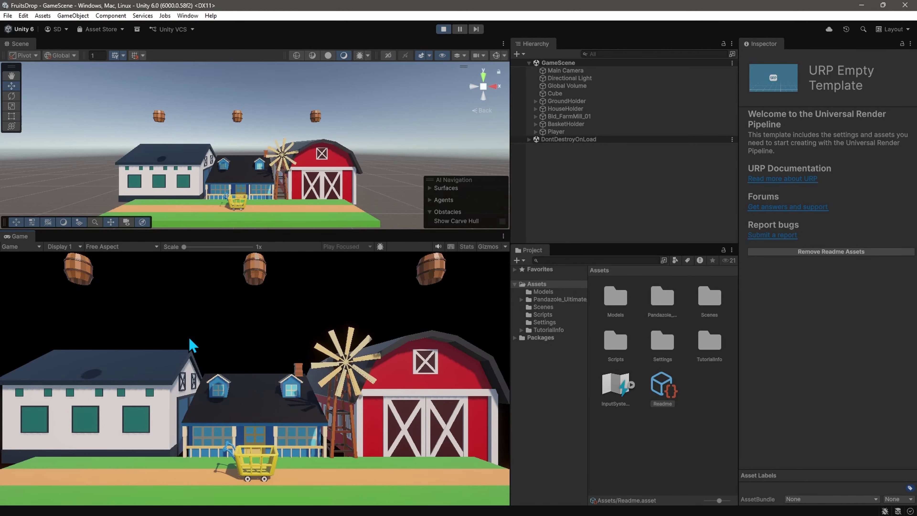
key("Right")
key("Left")
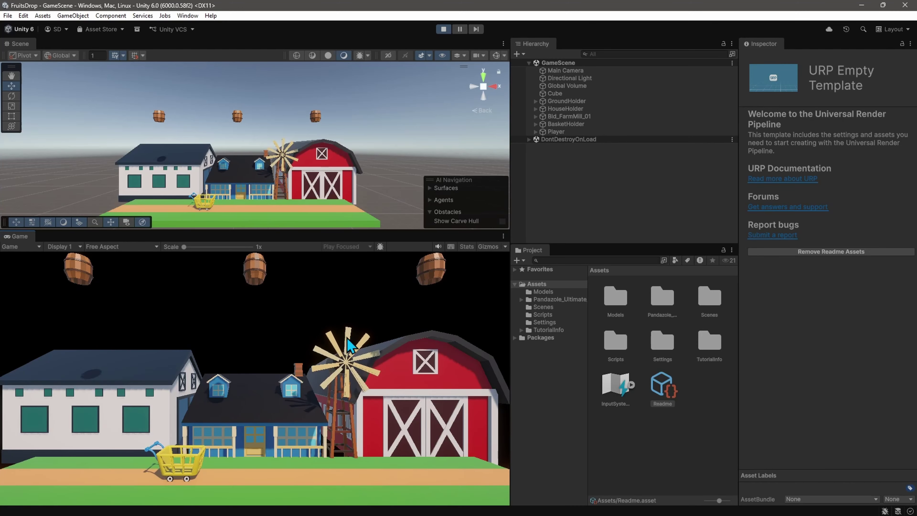
key("Right")
key("Left")
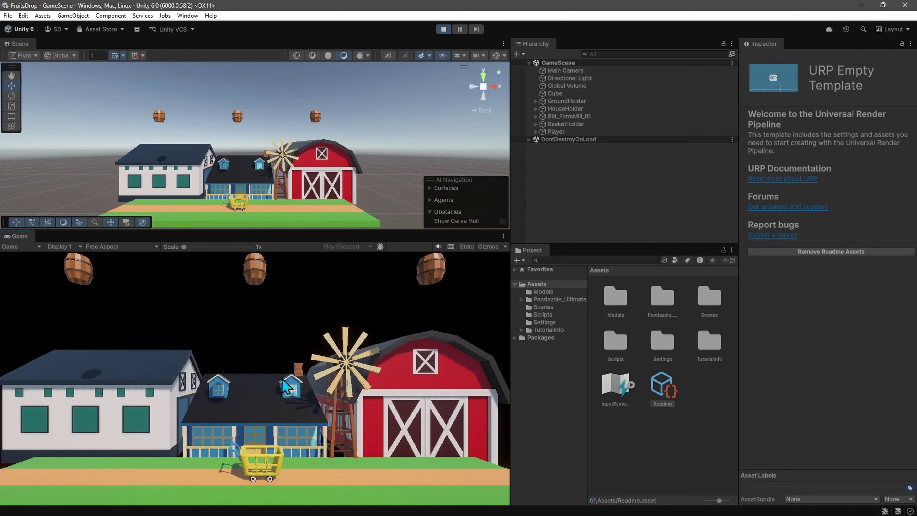
key("Left")
key("Right")
key("Left")
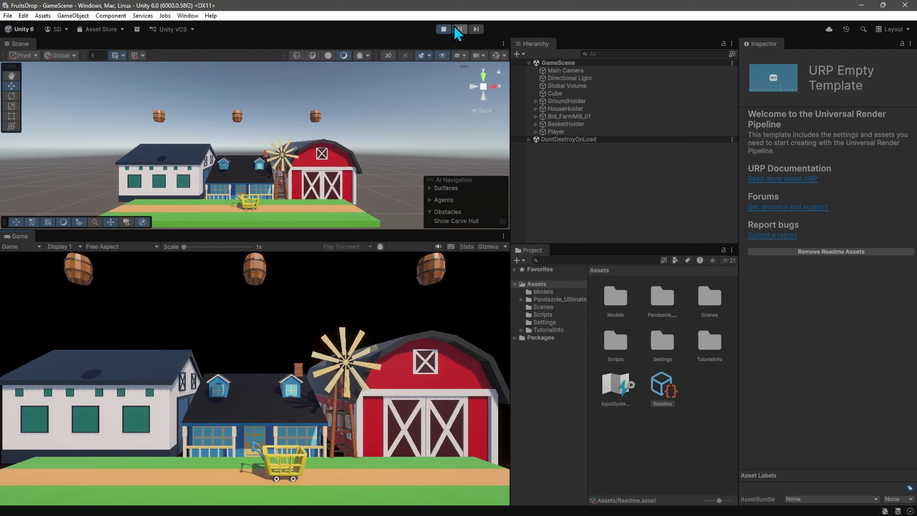
left_click(443, 28)
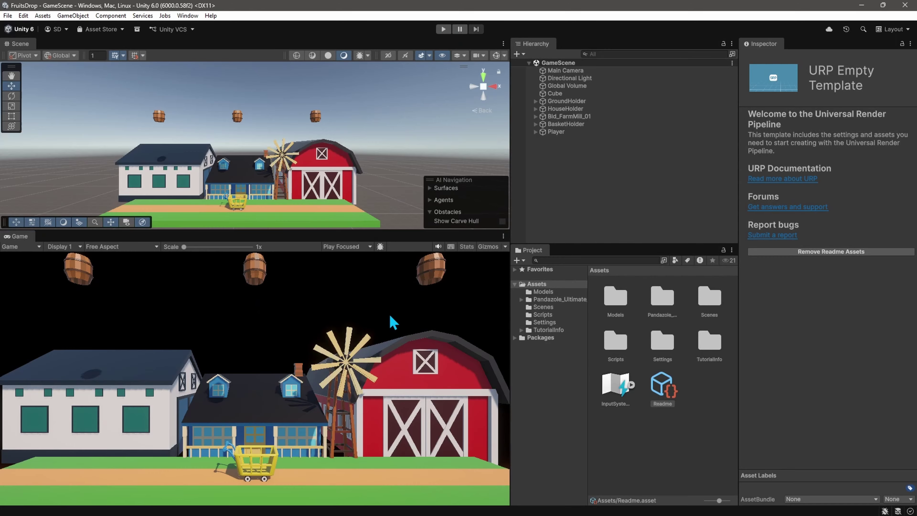
Add the food_Apple prefab from the Pandazole farm pack's Prefabs folder to GameScene
double_click(662, 297)
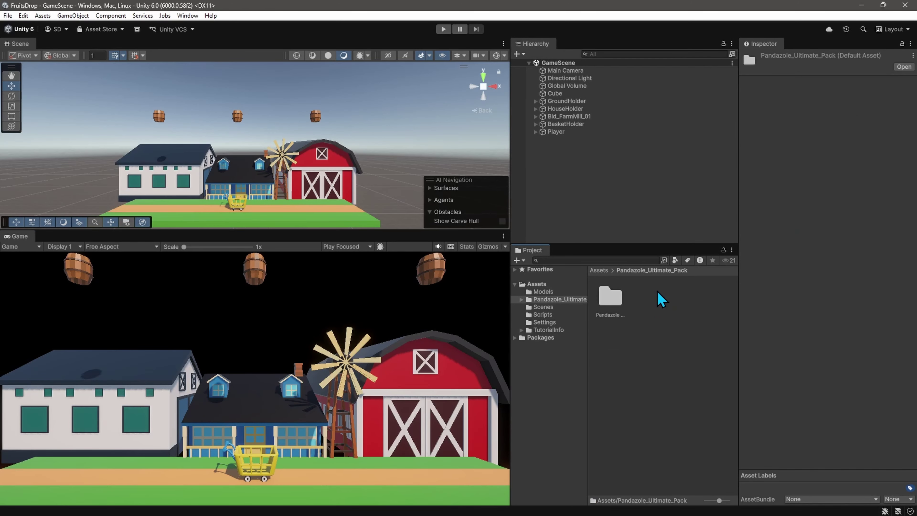
double_click(610, 297)
double_click(710, 299)
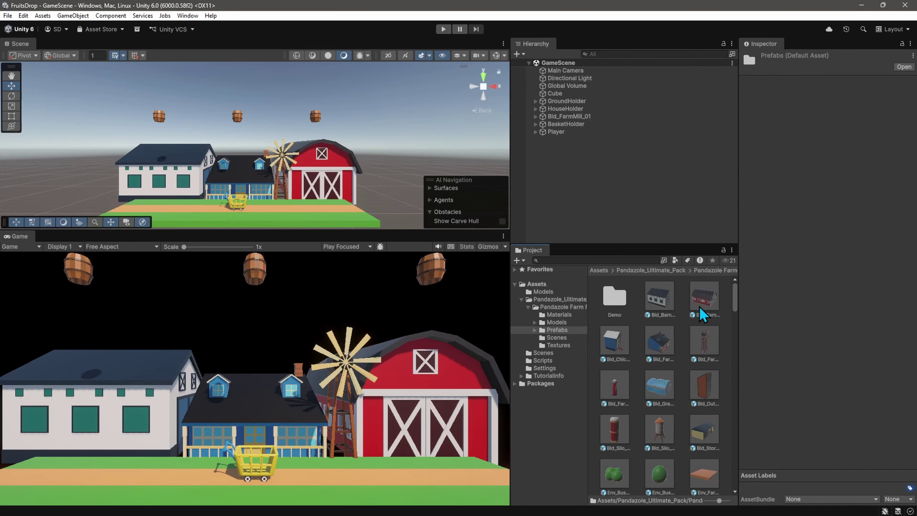
scroll(647, 364, "down", 10)
scroll(646, 382, "down", 4)
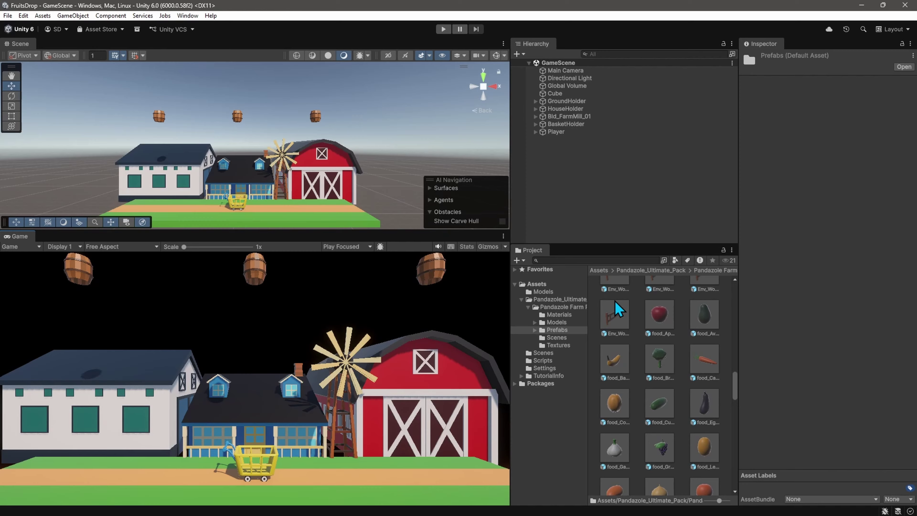
left_click_drag(652, 315, 563, 172)
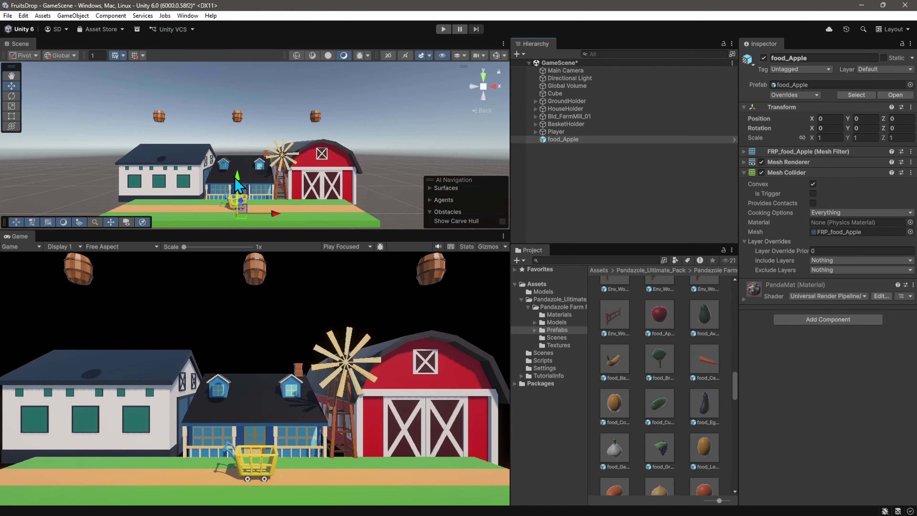
Raise food_Apple to about Y 4.3, check it in the enlarged game view, and unpack its prefab completely
left_click_drag(237, 185, 237, 144)
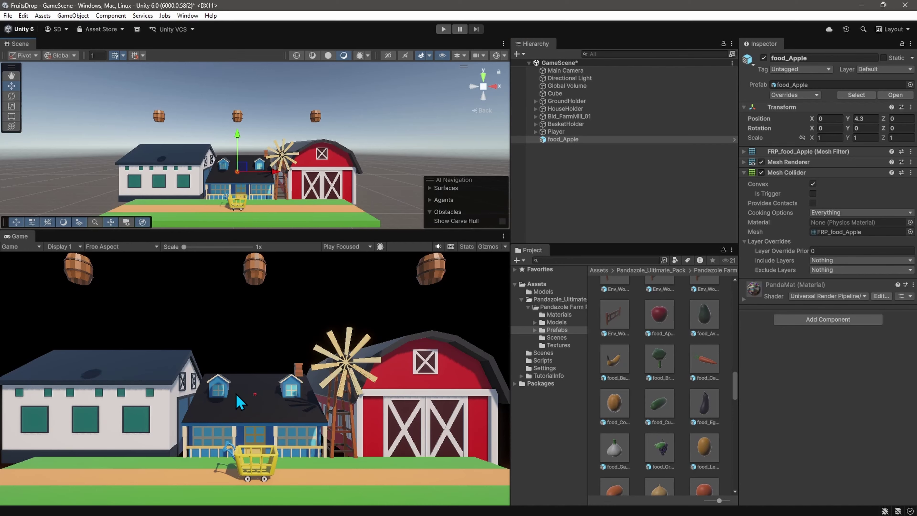
key("shift+space")
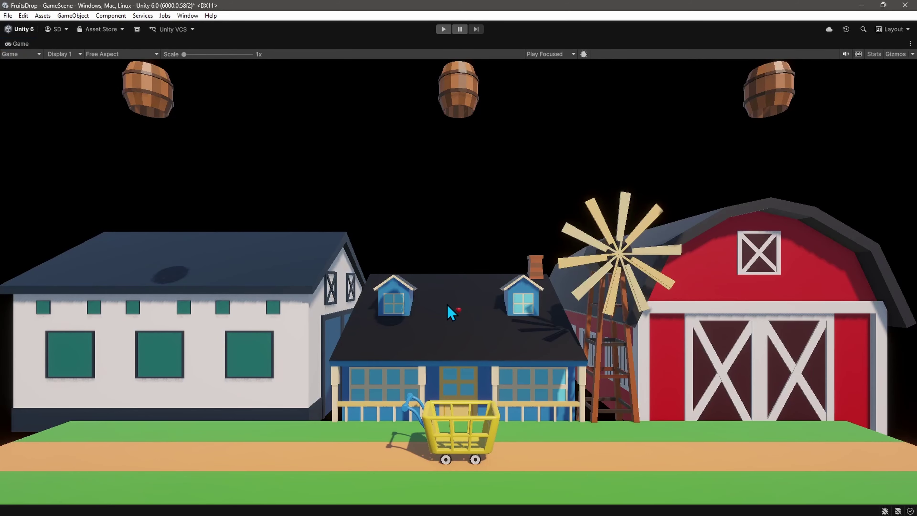
key("shift+space")
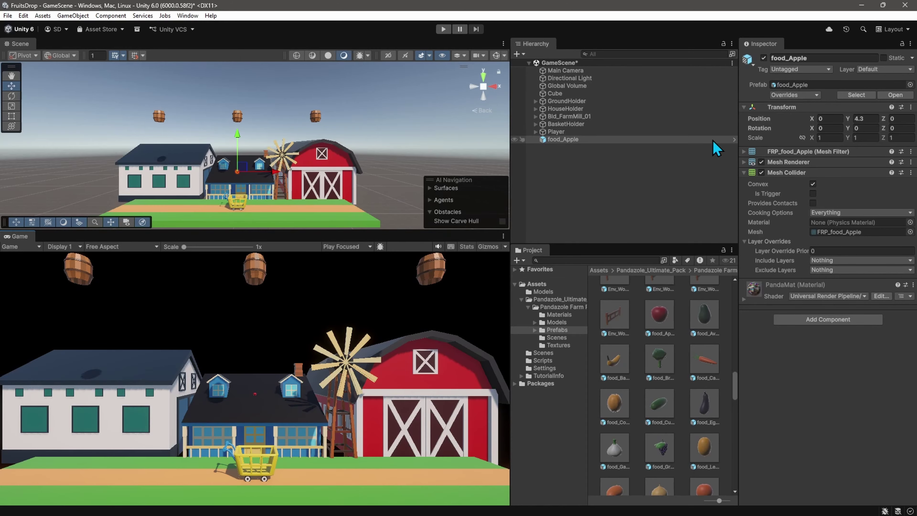
right_click(570, 141)
mouse_move(658, 291)
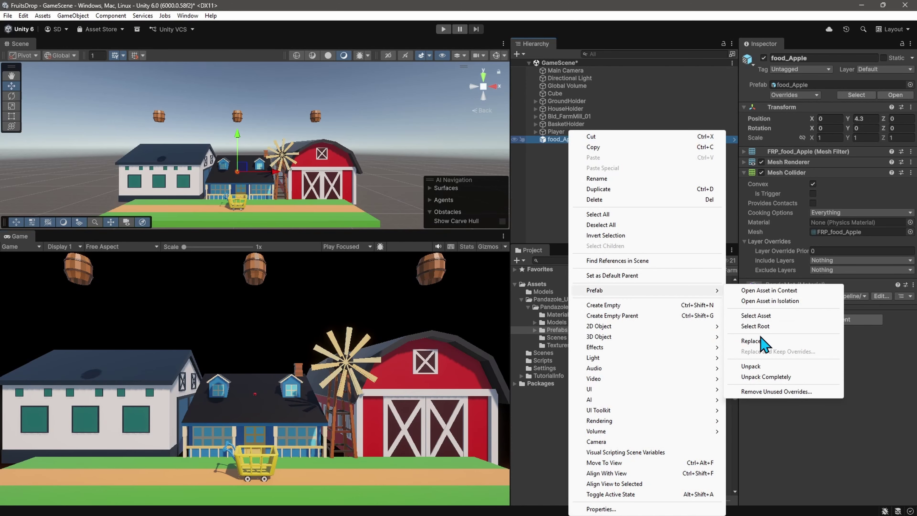
left_click(764, 376)
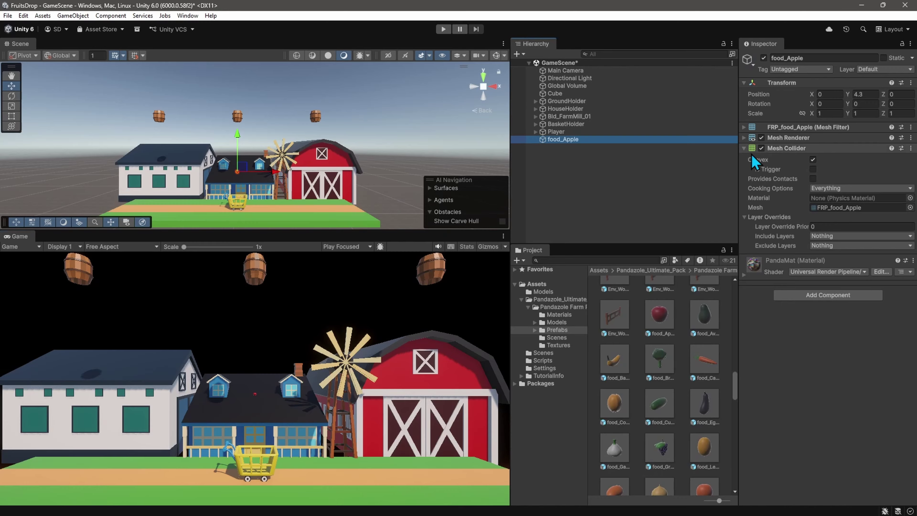
Link food_Apple's scale proportions, set a uniform scale of 4, and check its size in the enlarged game view
left_click(802, 113)
left_click(822, 113)
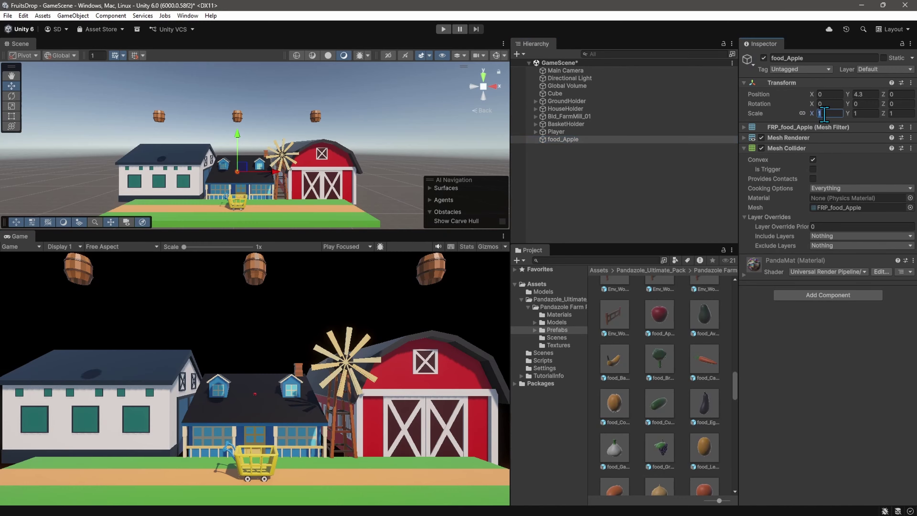
type("5")
key("BackSpace")
type("4")
key("BackSpace")
type("5")
key("BackSpace")
type("4")
key("shift+space")
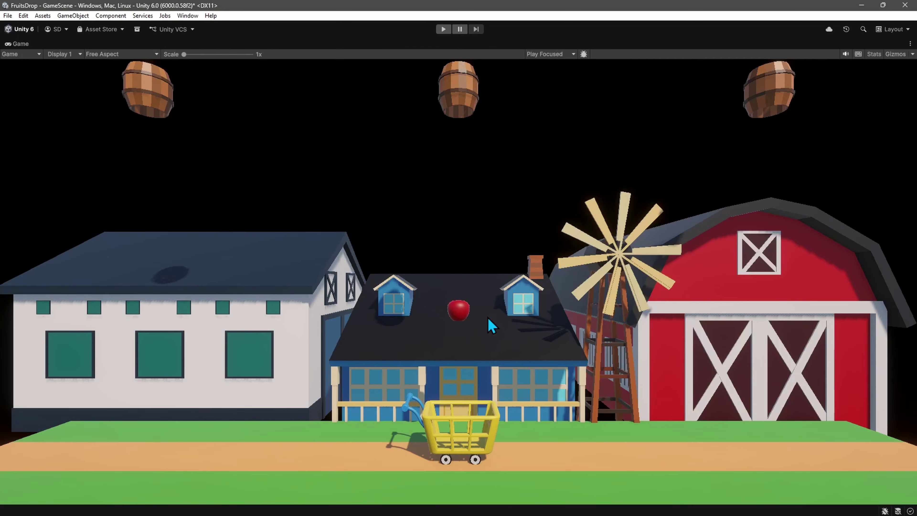
double_click(14, 43)
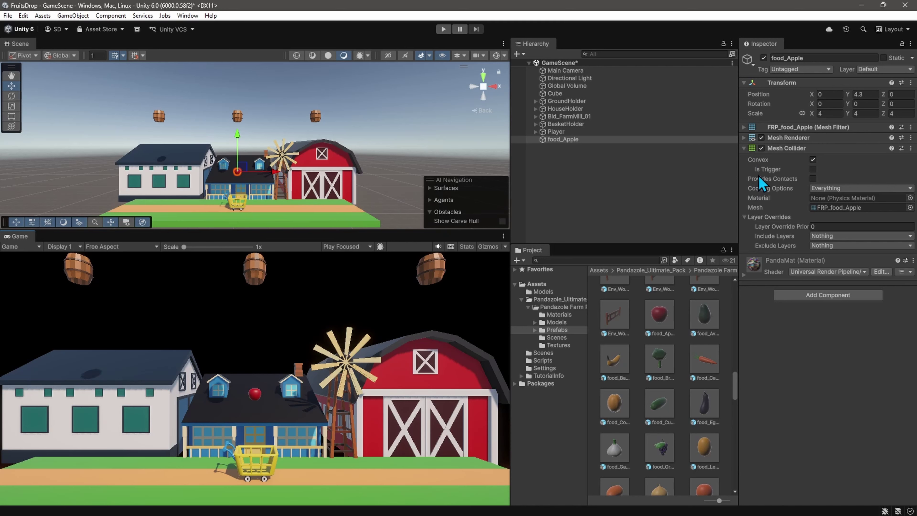
Raise food_Apple to just below the middle barrel, at about Y 8.15
mouse_move(762, 184)
left_click_drag(238, 150, 237, 95)
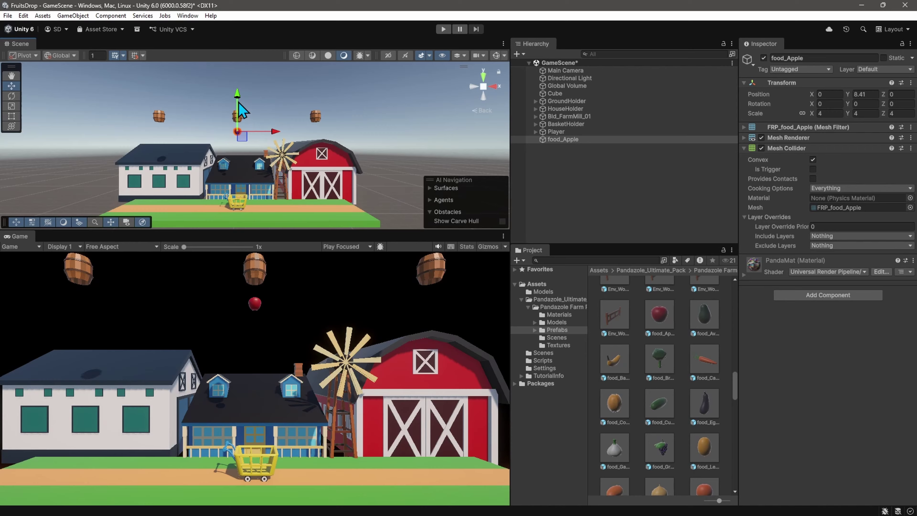
mouse_move(238, 103)
left_mouse_down()
mouse_move(236, 170)
mouse_move(222, 102)
left_mouse_up()
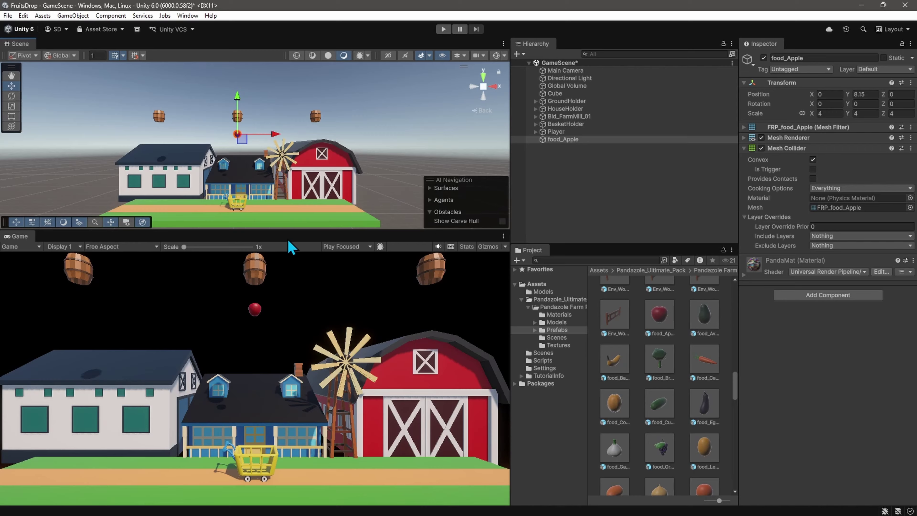
Add a 3D Rigidbody component to food_Apple
left_click(825, 297)
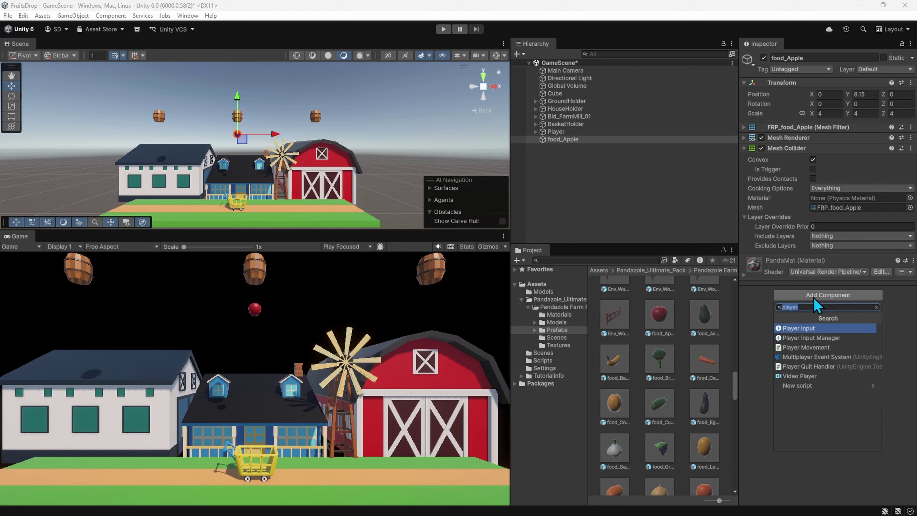
type("rigid")
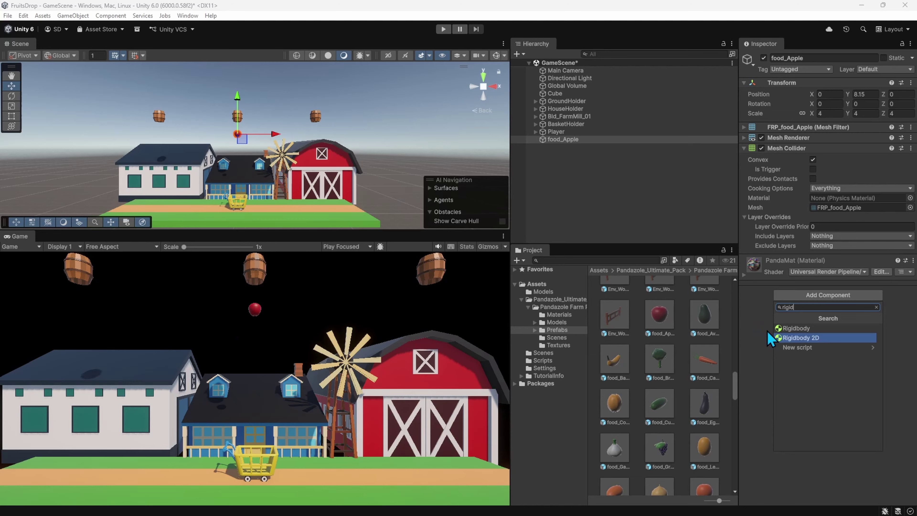
left_click(795, 328)
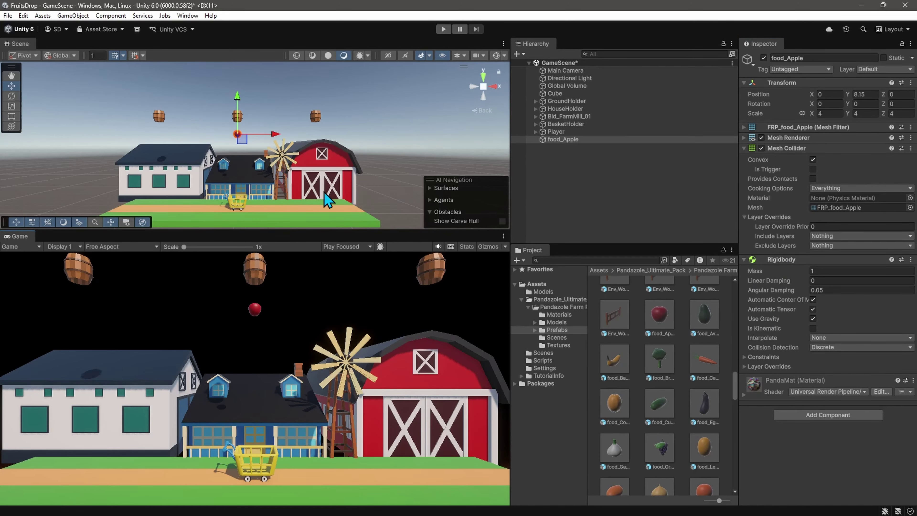
Run the game to test how the apple falls, stop it, and restore the normal editor layout
left_click(444, 30)
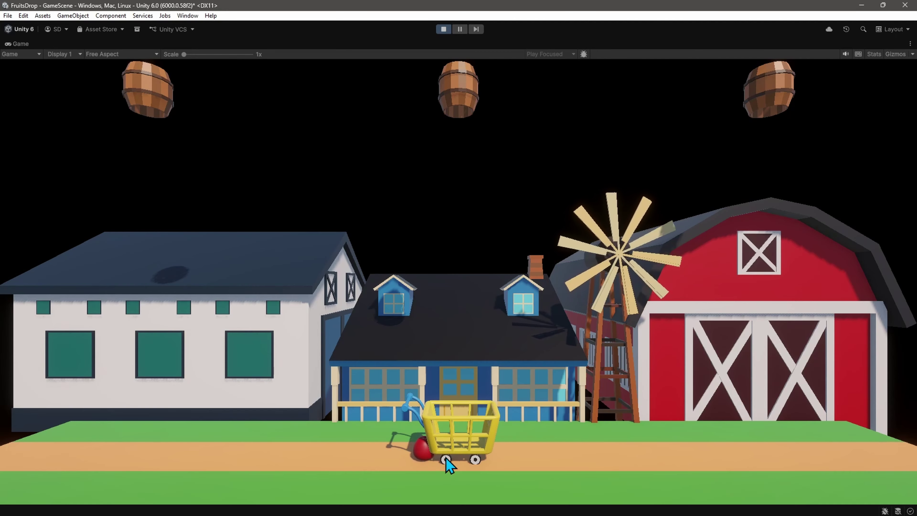
left_click(444, 29)
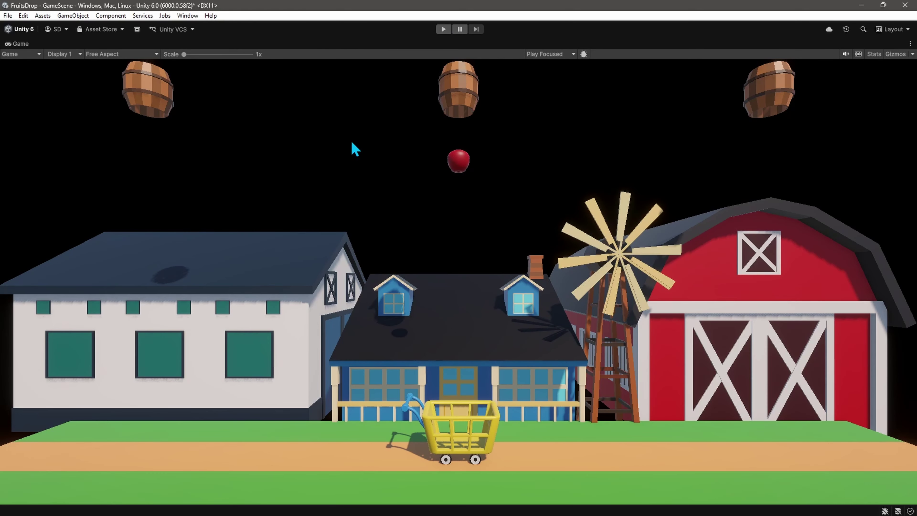
double_click(11, 44)
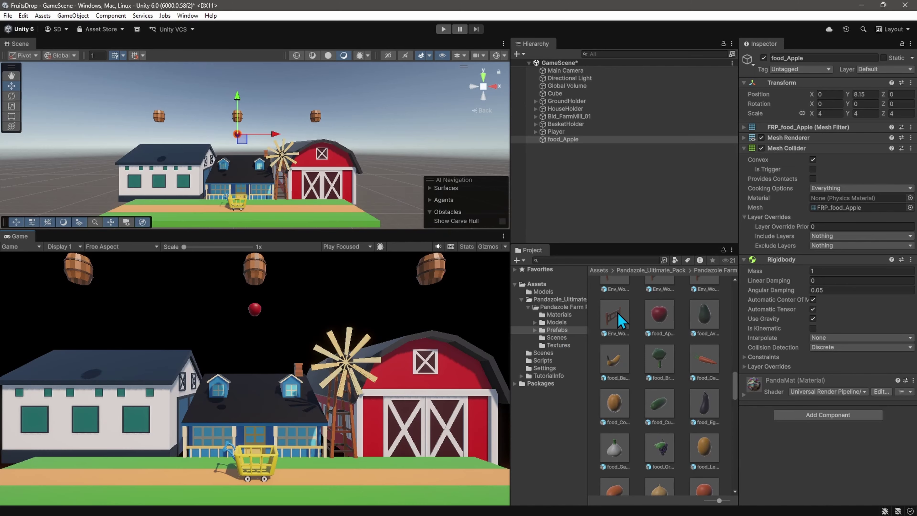
Add the food_Avocado prefab to the scene, raise it to about Y 6.99, and set its uniform scale to 3
left_click_drag(707, 322, 595, 197)
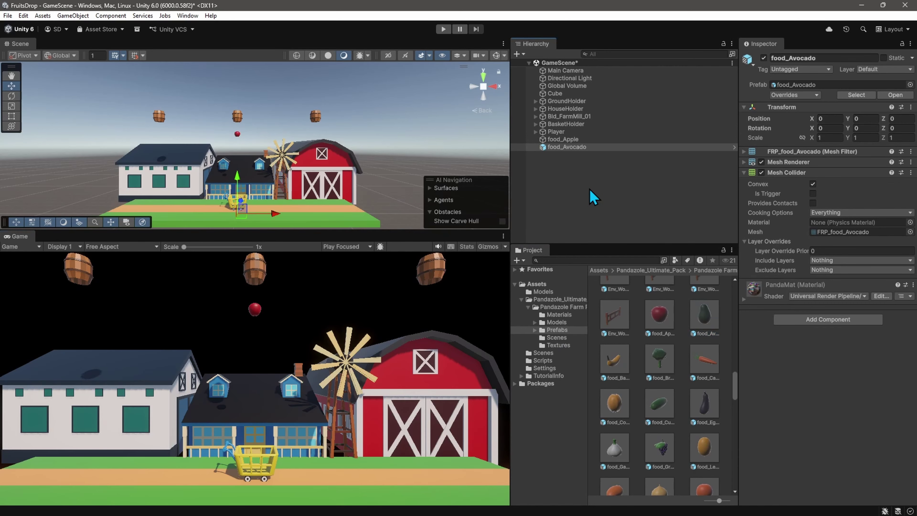
left_click_drag(237, 178, 238, 122)
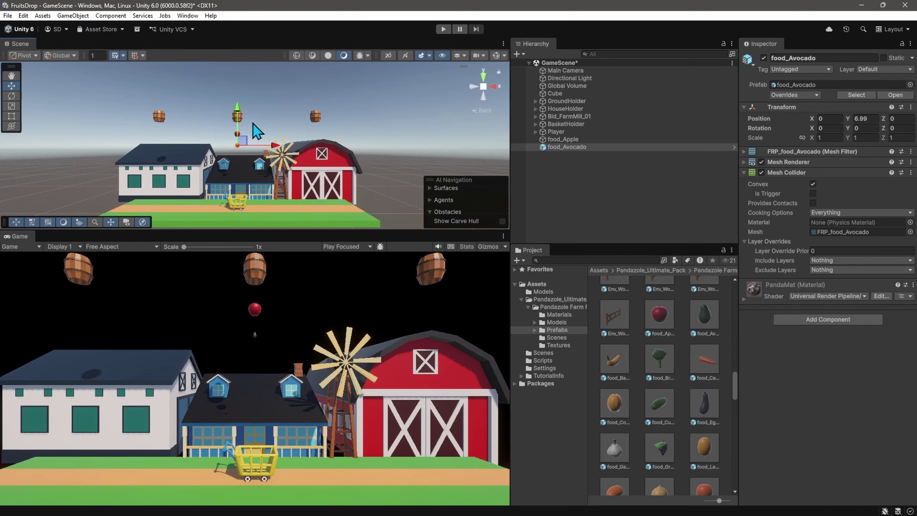
left_click(824, 138)
type("4")
key("BackSpace")
type("3")
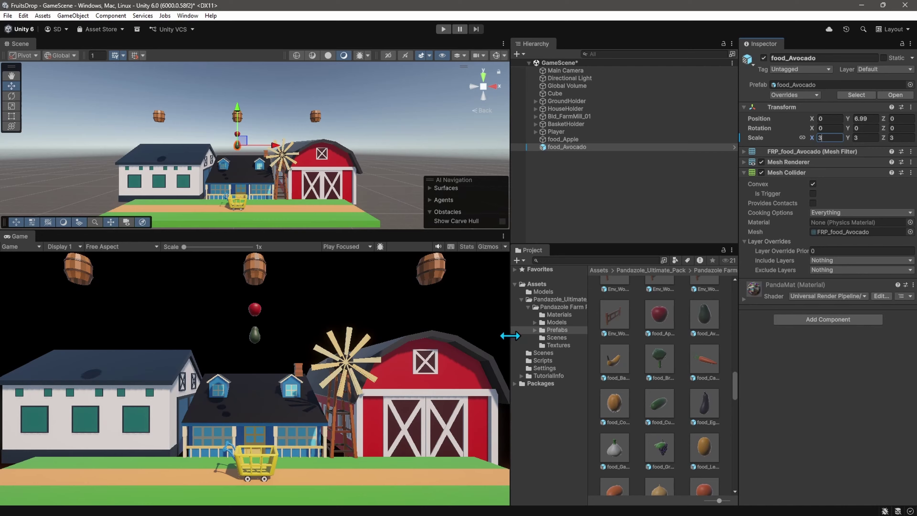
Add the food_Common prefab to the scene, raise it to about Y 6.16, and set its linked scale to 3
left_click_drag(614, 397, 593, 191)
left_click_drag(237, 172, 237, 117)
left_click(802, 138)
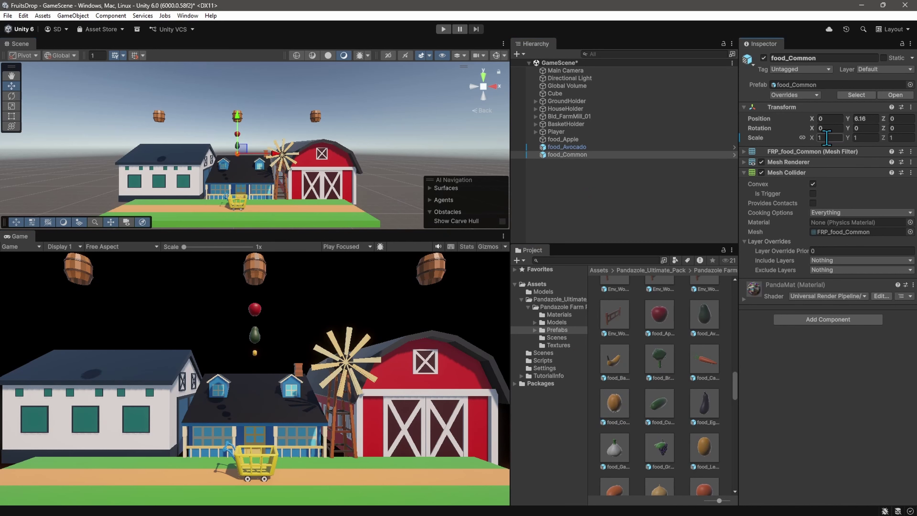
type("3")
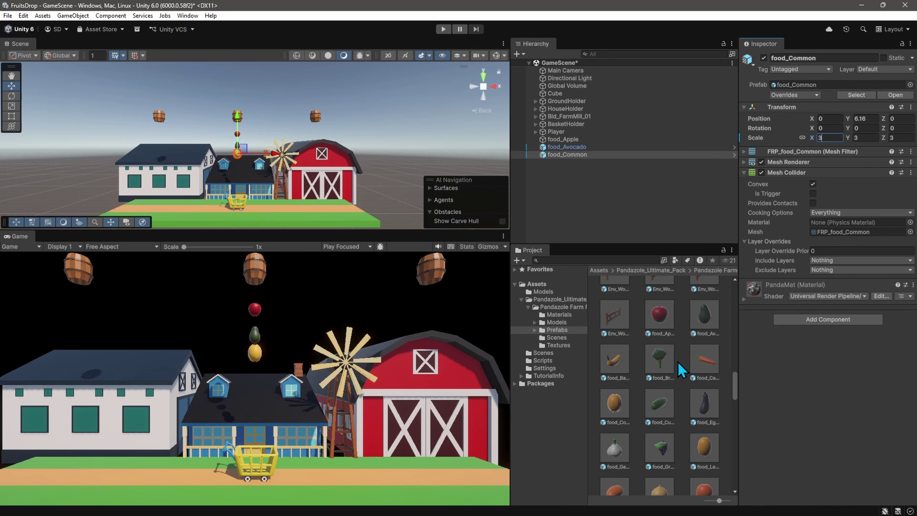
Add the food_Lemon prefab to the scene, raise it to about Y 4.2, and set its linked scale to 4
left_click_drag(703, 448, 577, 203)
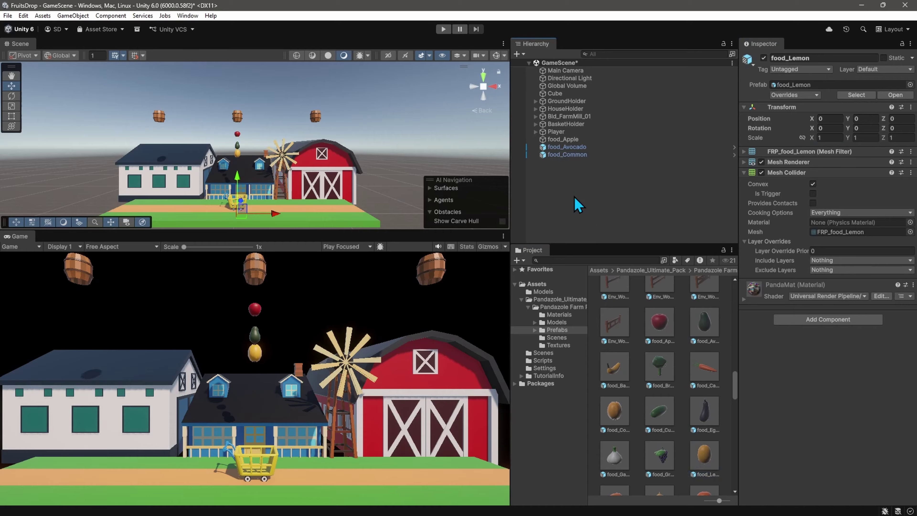
left_click_drag(242, 180, 241, 139)
left_click(801, 137)
left_click(821, 138)
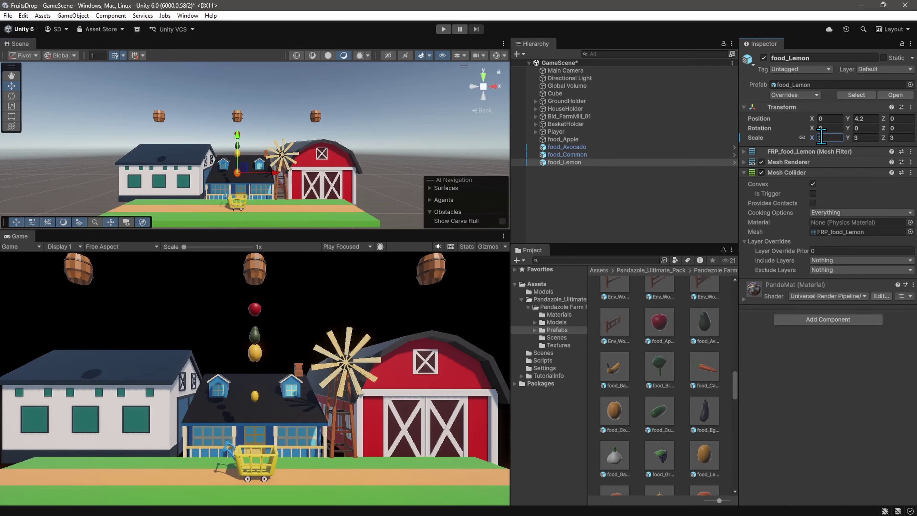
type("4")
Add the food_Orange prefab to the scene, raise it to about Y 2.78, and set its linked scale to 3
scroll(658, 426, "down", 2)
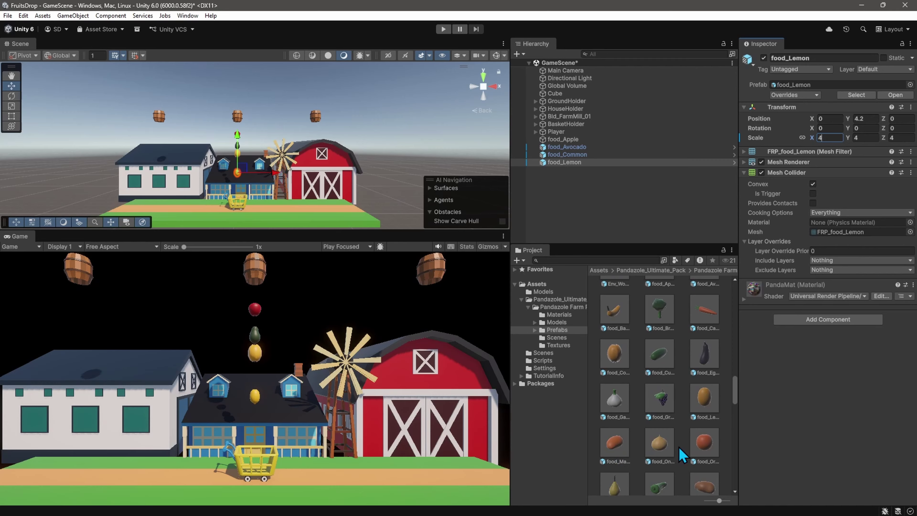
left_click_drag(703, 444, 573, 209)
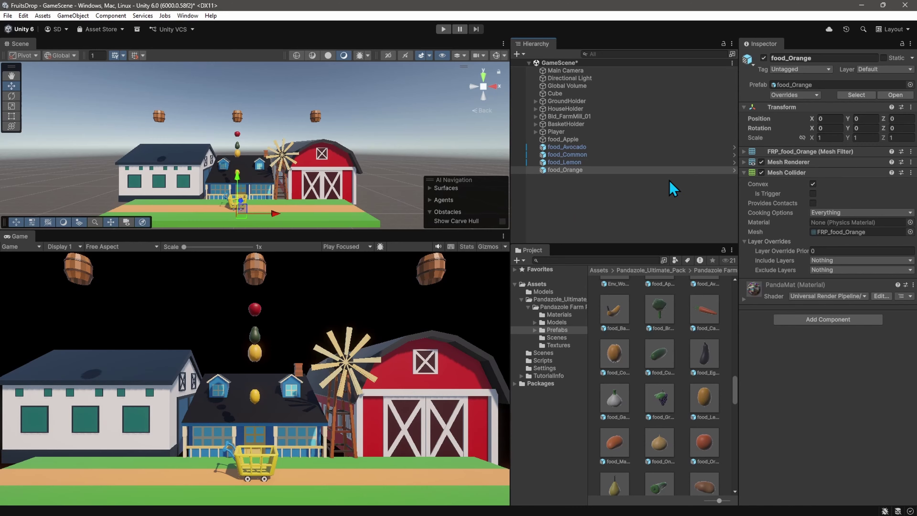
left_click_drag(236, 185, 236, 164)
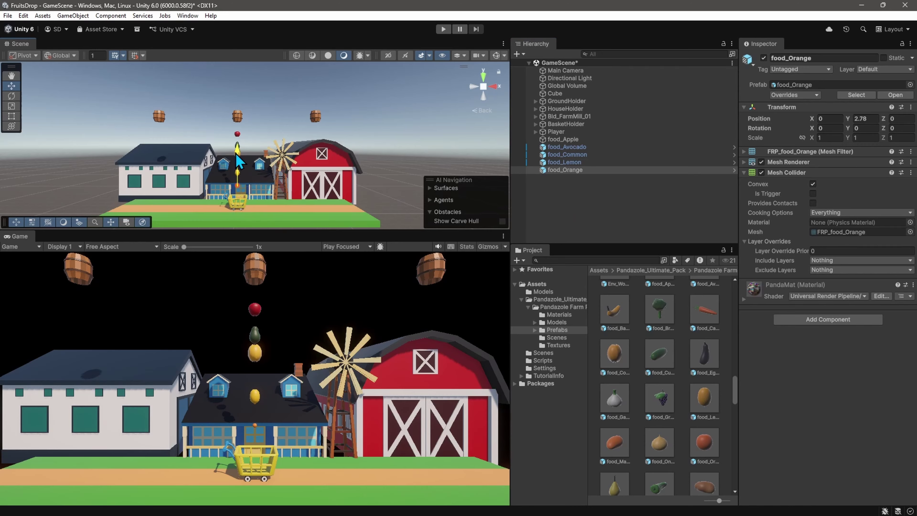
type("4")
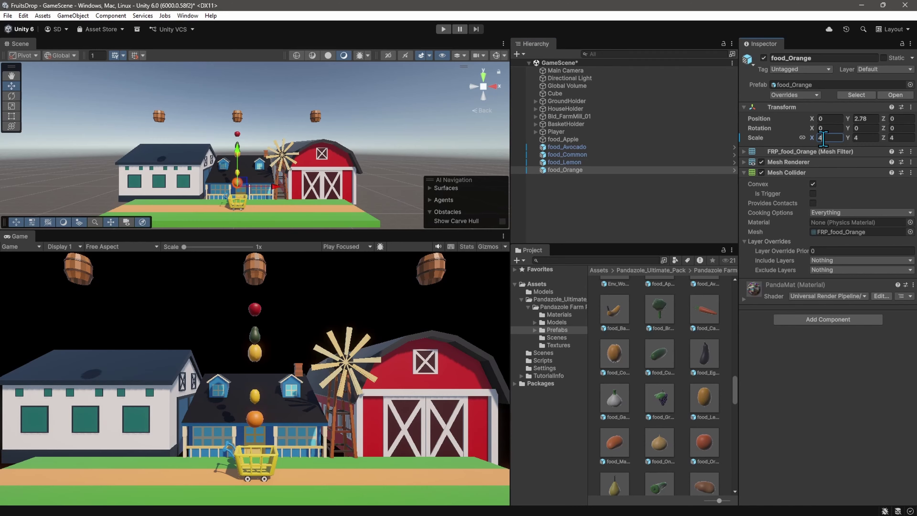
key("BackSpace")
type("3")
Add the food_Watermelon prefab to the scene and move it to about X 1.37, Y 6.02, beside the column of fruits
scroll(670, 433, "down", 2)
scroll(620, 452, "down", 3)
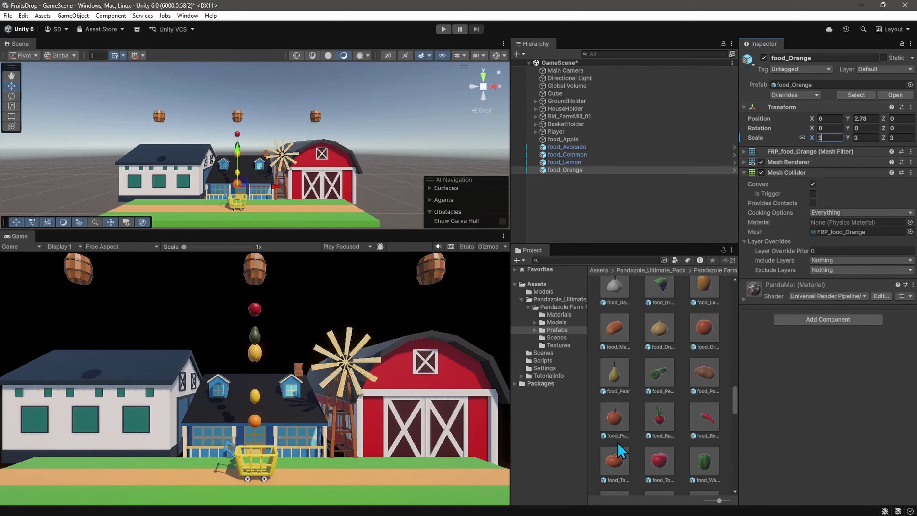
scroll(644, 454, "down", 4)
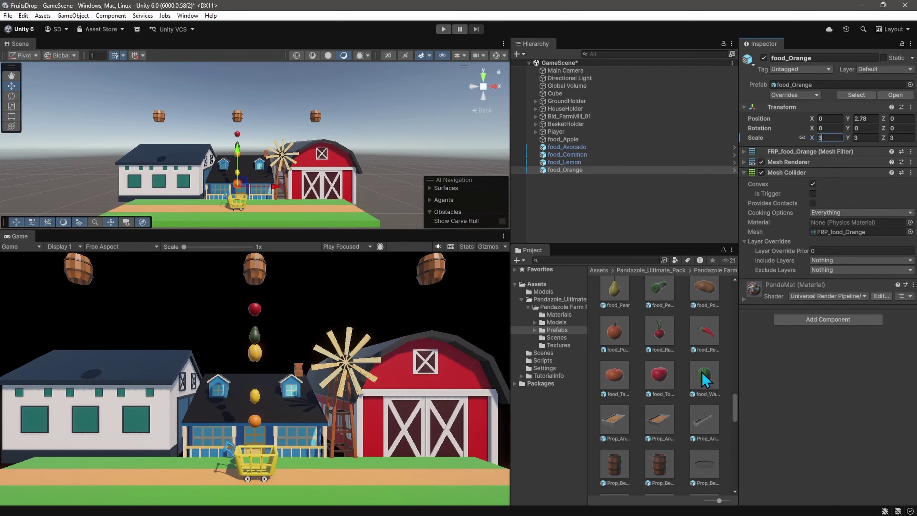
left_click_drag(702, 378, 563, 191)
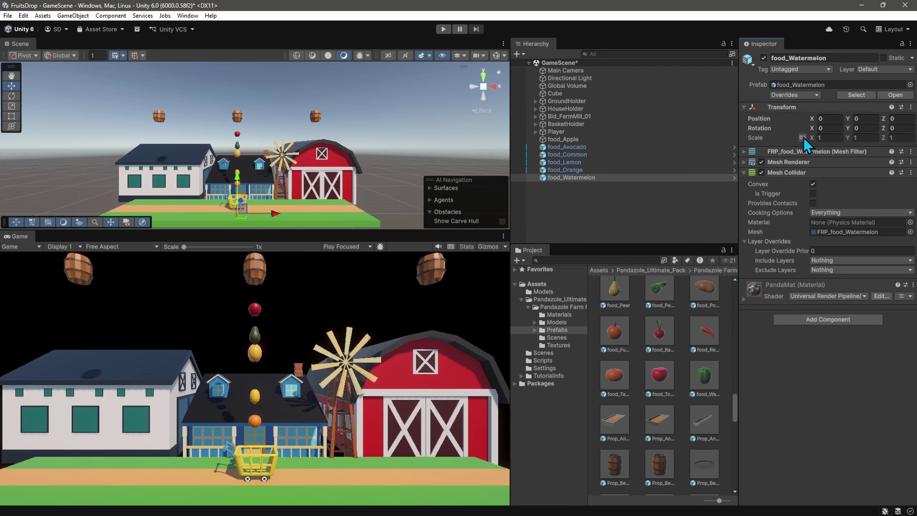
left_click_drag(237, 179, 239, 125)
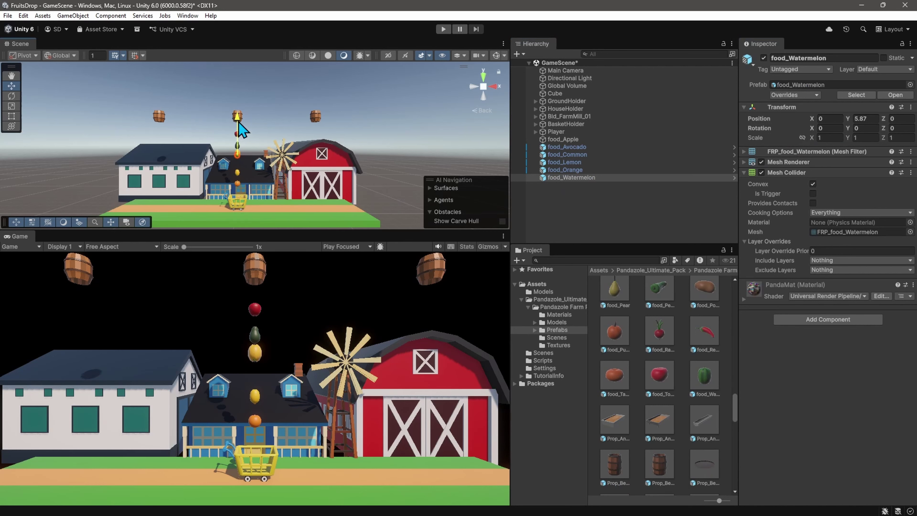
left_click(269, 162)
left_click(557, 177)
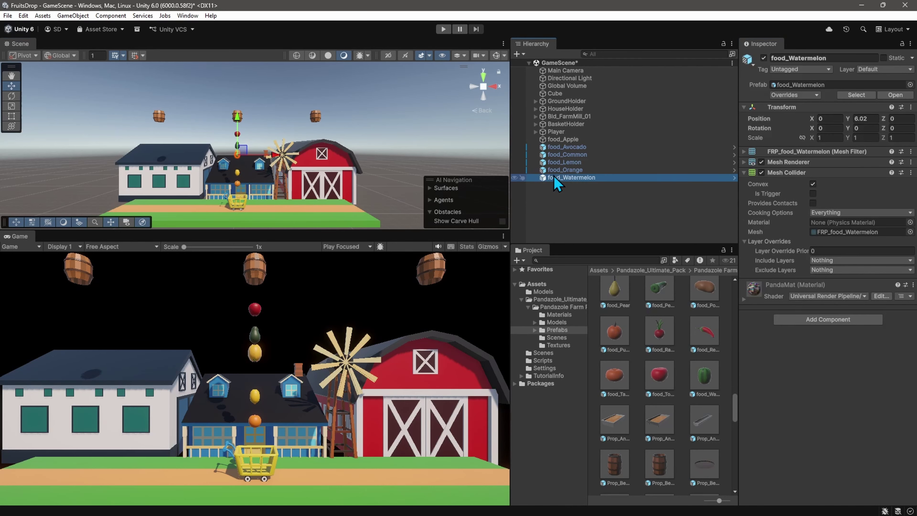
left_click_drag(275, 154, 288, 154)
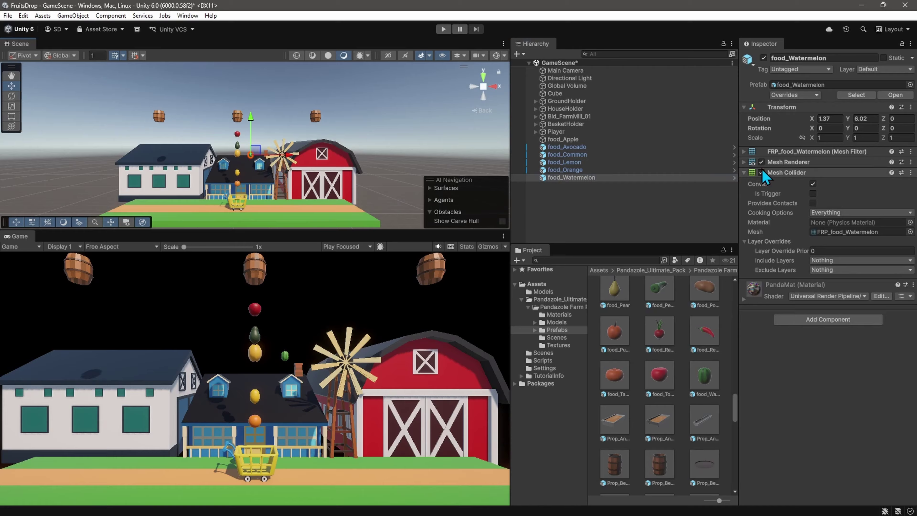
Link the watermelon's scale axes, try a few sizes, and set its uniform scale to 2.5
left_click(802, 137)
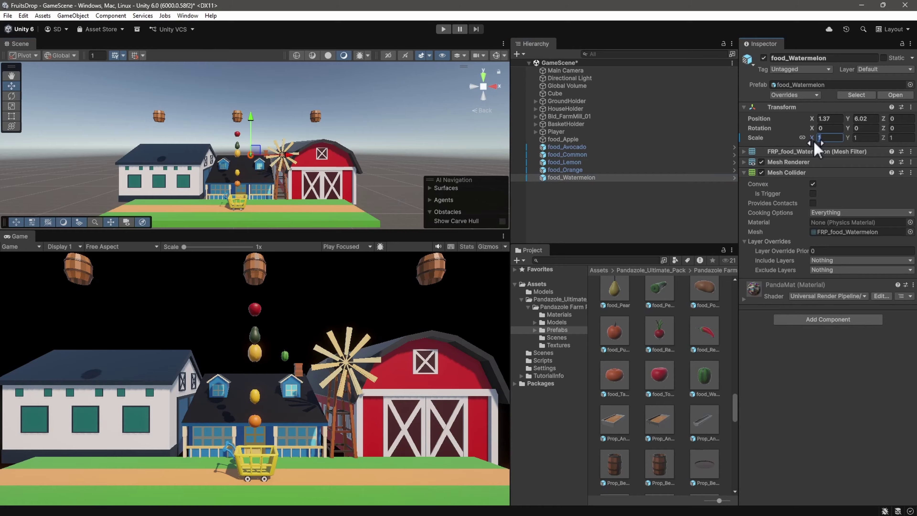
type("4")
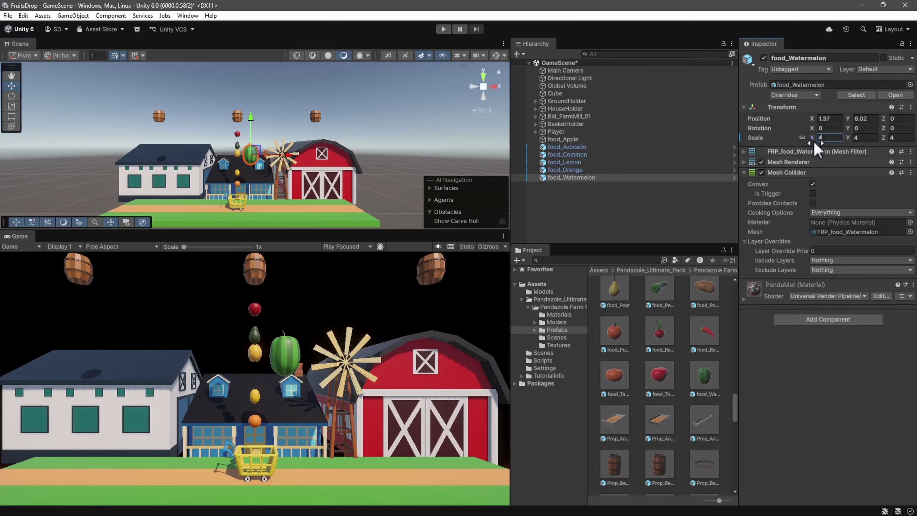
key("BackSpace")
type("3")
key("BackSpace")
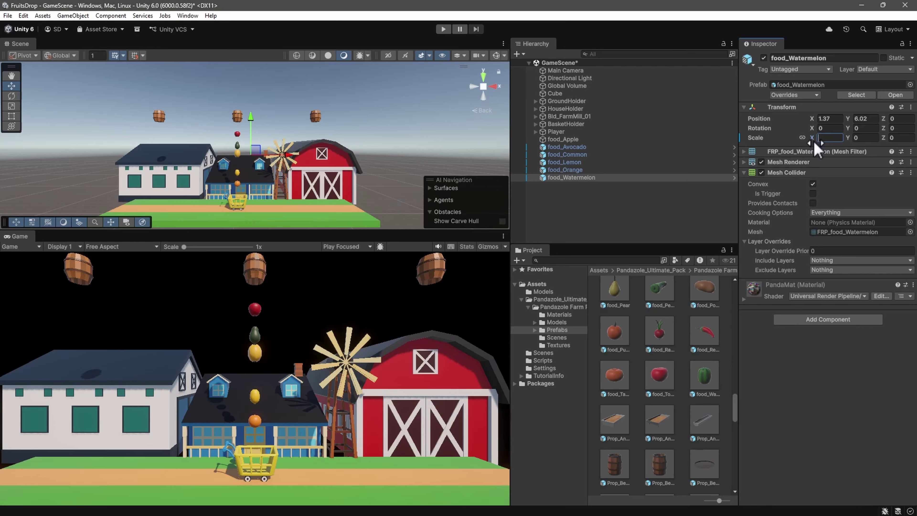
type("2")
key("BackSpace")
type(".3")
type("3")
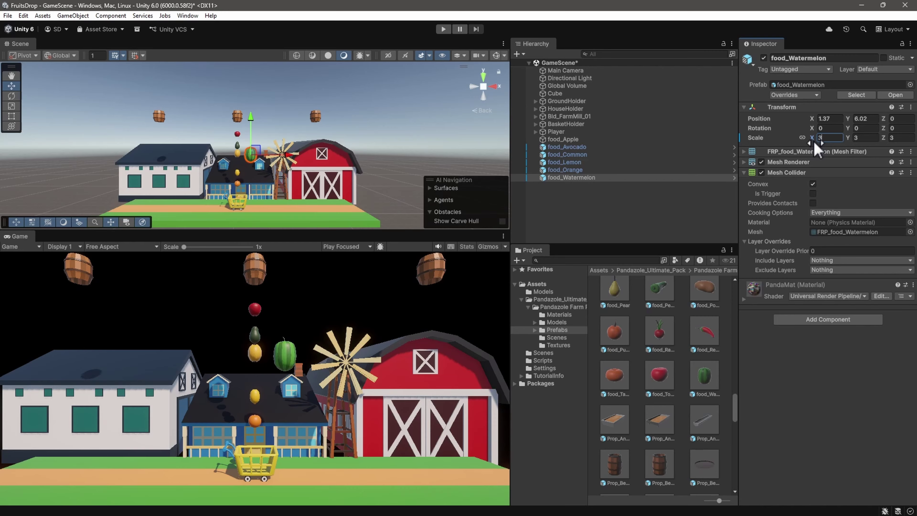
key("BackSpace")
type("2.5")
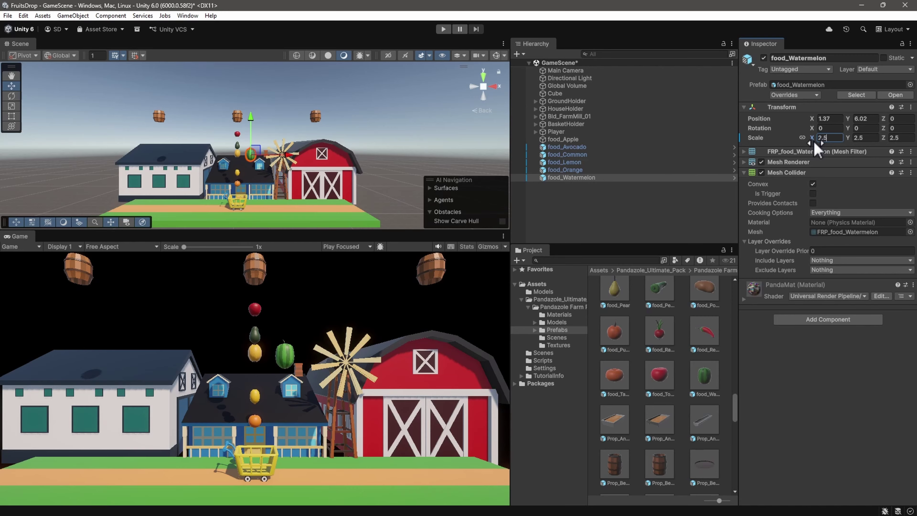
left_click(217, 410)
Go through the fruit objects from food_Apple to food_Watermelon and compare their components
left_click(560, 140)
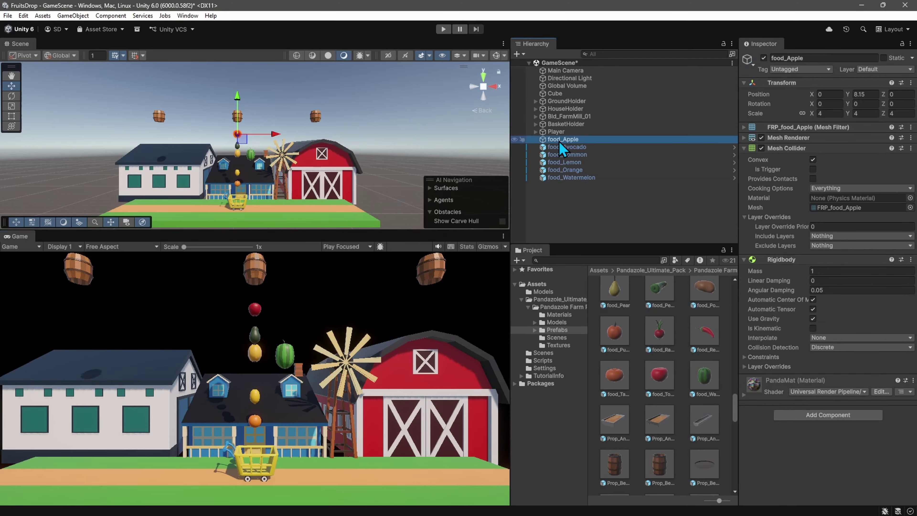
key("Down")
key("Down")
key("Down")
key("Down")
key("Down")
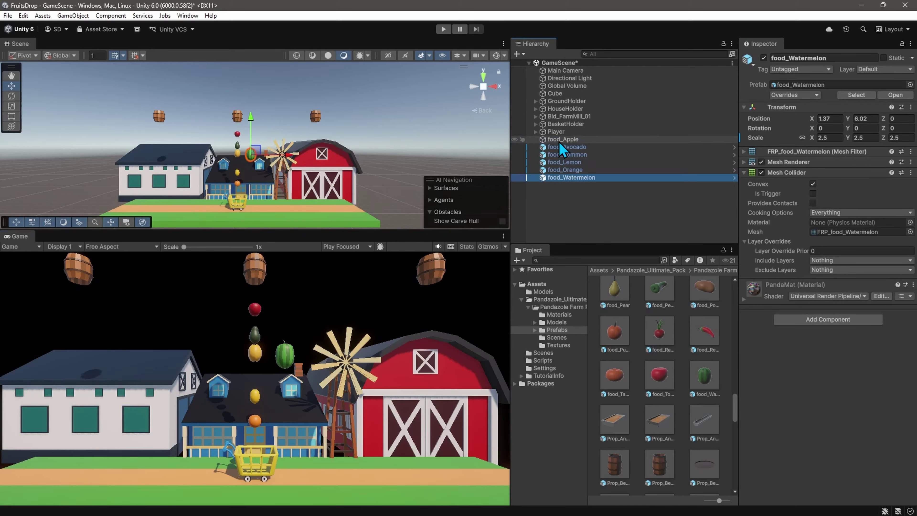
key("Up")
key("Up")
key("Up")
key("Up")
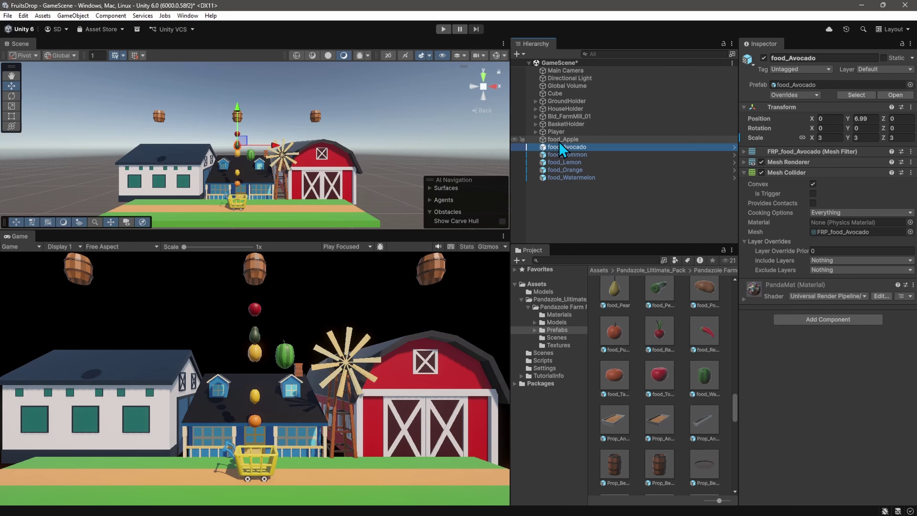
Add a Rigidbody component to all five fruits from food_Avocado to food_Watermelon and check it on each one
left_click(570, 179, "shift")
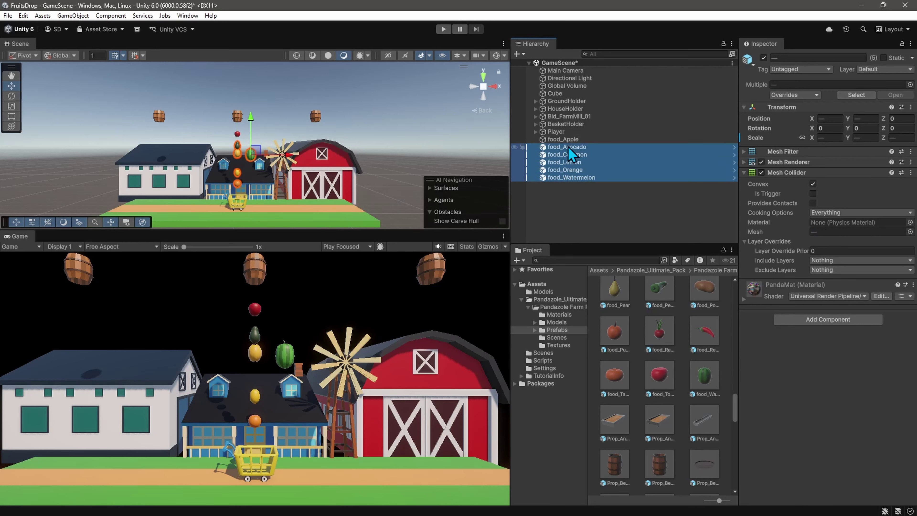
left_click(577, 148)
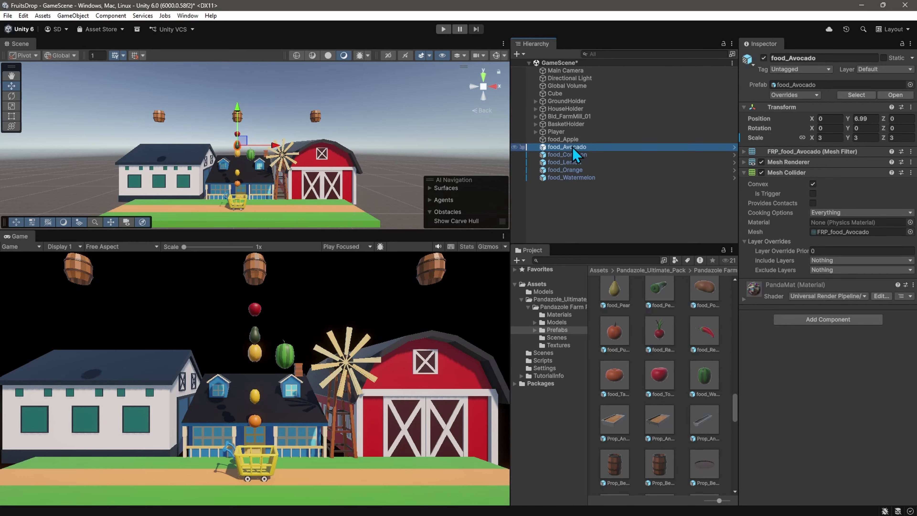
left_click(565, 179, "shift")
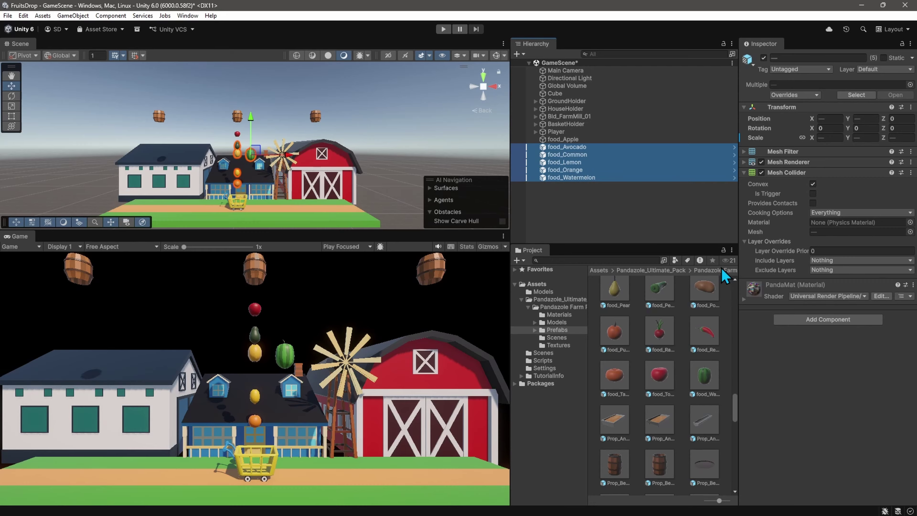
left_click(812, 322)
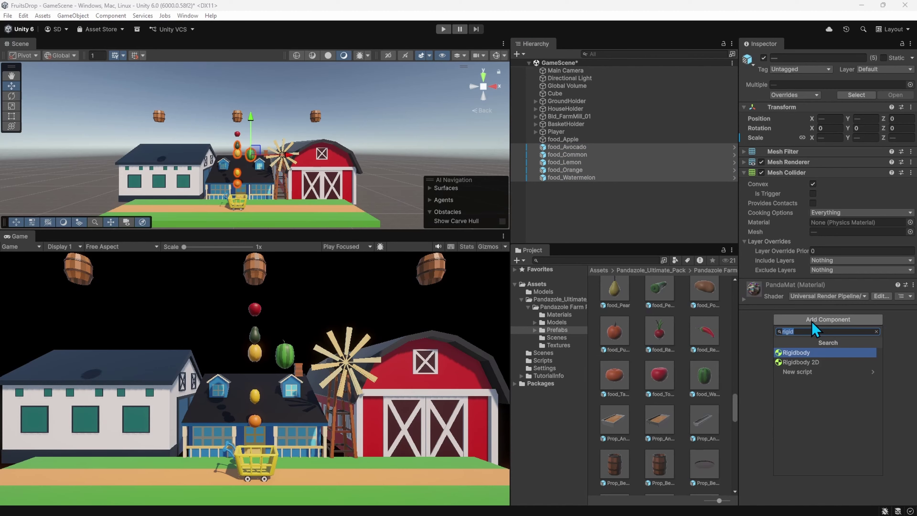
key("Return")
left_click(564, 147)
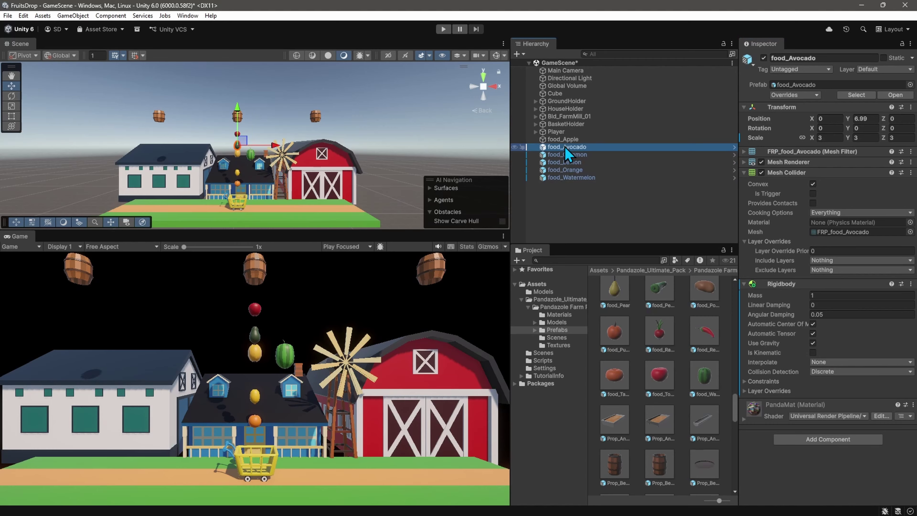
key("Down")
key("Down")
key("Down")
key("Down")
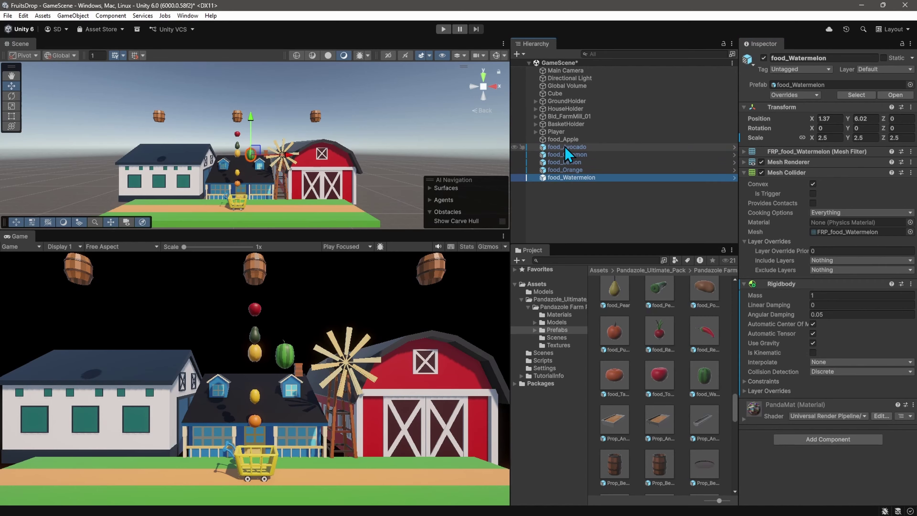
Completely unpack the five fruit prefab instances from food_Avocado to food_Watermelon
left_click(565, 147)
left_click(578, 177, "shift")
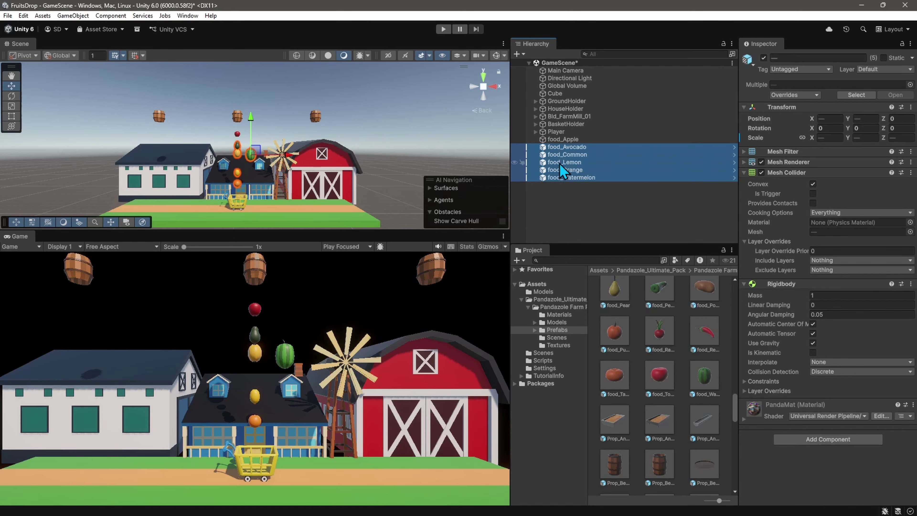
right_click(561, 166)
mouse_move(583, 280)
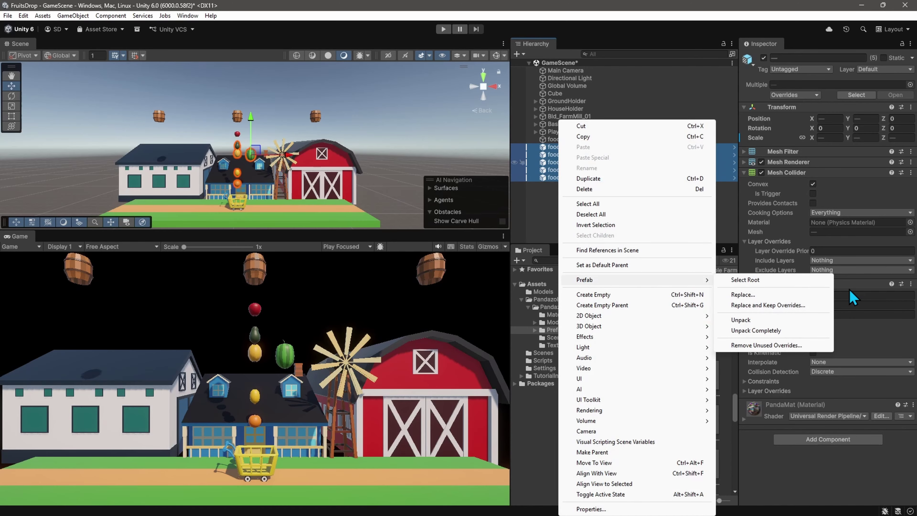
left_click(776, 331)
left_click(407, 349)
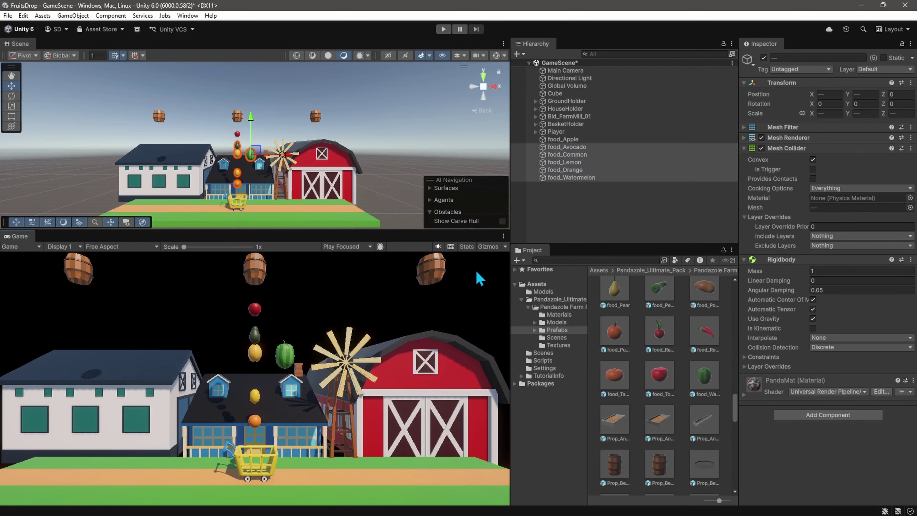
Run the game with the Game view maximized to test how all the fruits fall, and stop it
left_click(521, 299)
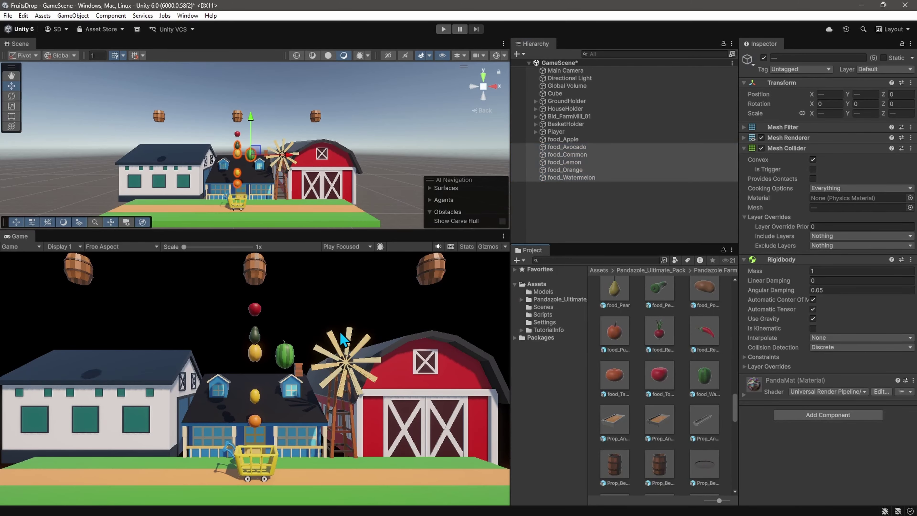
key("shift+space")
left_click(444, 29)
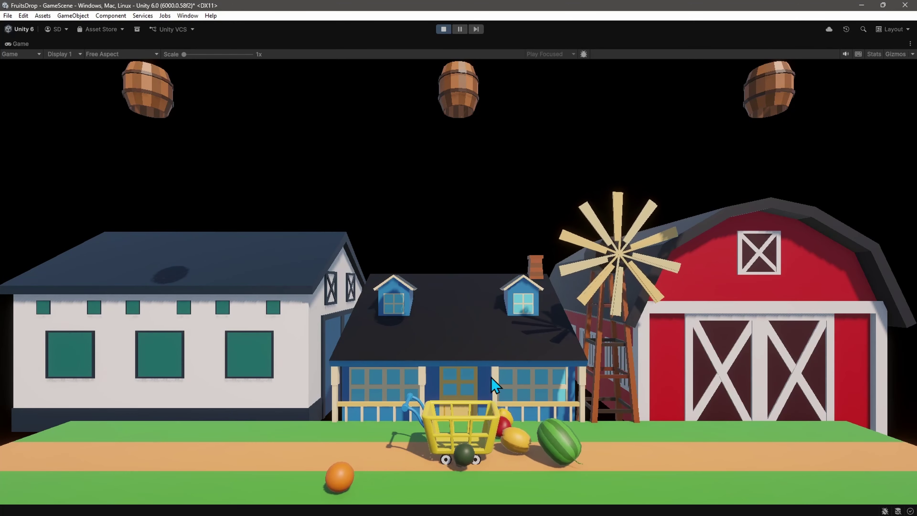
left_click(441, 30)
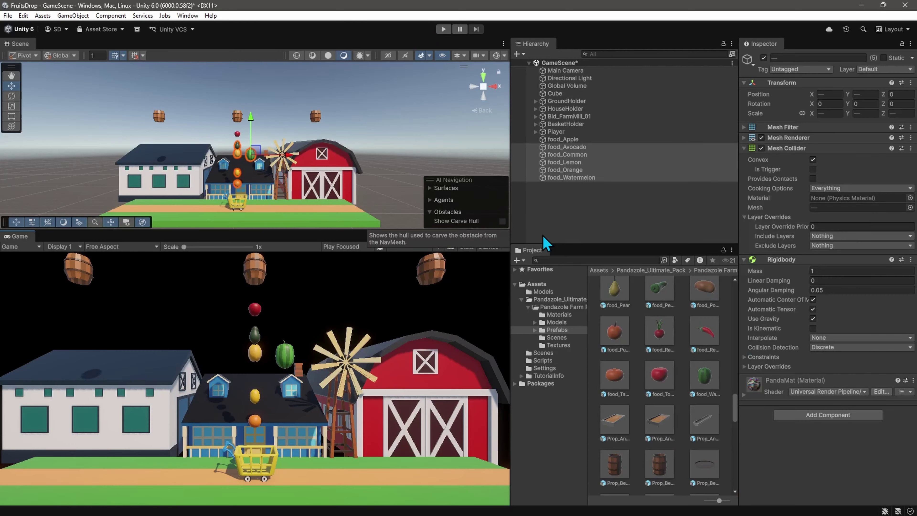
Remove the Rigidbody component from all six fruits, from food_Apple to food_Watermelon
left_click(571, 140)
left_click(571, 177, "shift")
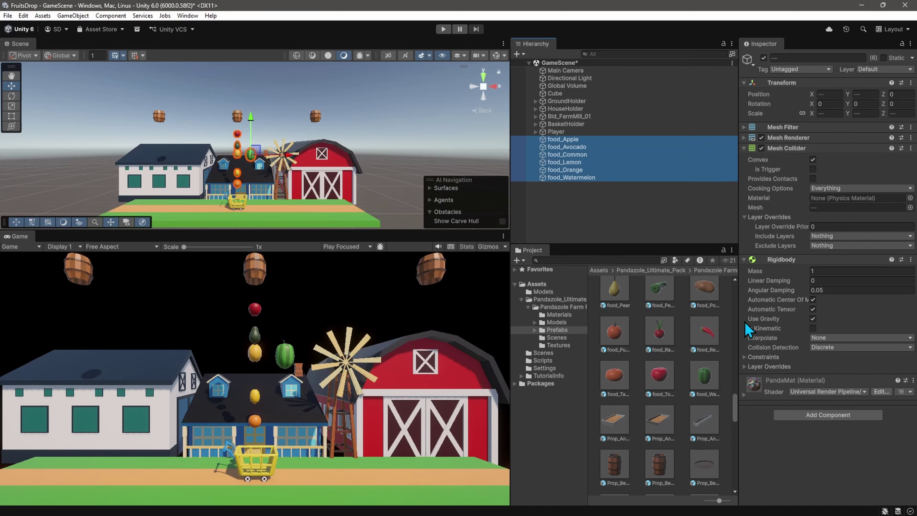
right_click(780, 259)
left_click(798, 277)
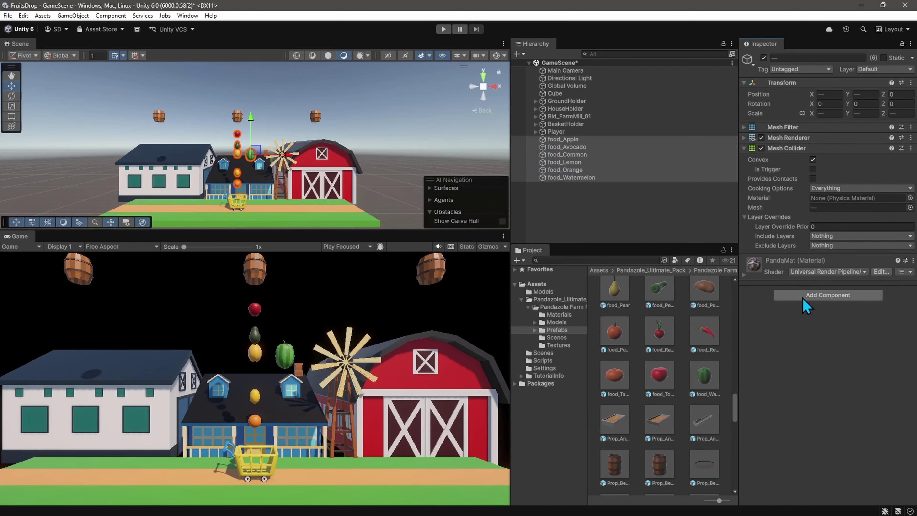
Run the game in a maximized Game view to check how the fruits behave without a Rigidbody, and stop it
left_click(443, 29)
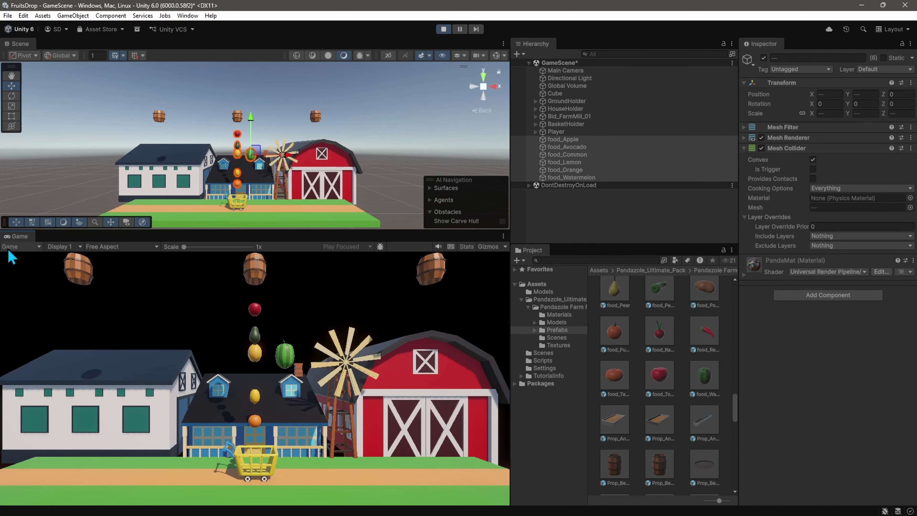
double_click(14, 238)
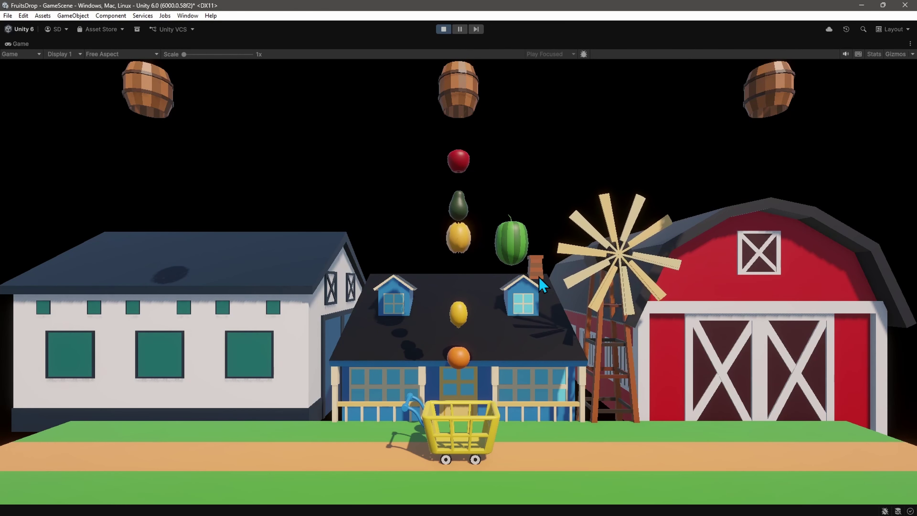
left_click(444, 29)
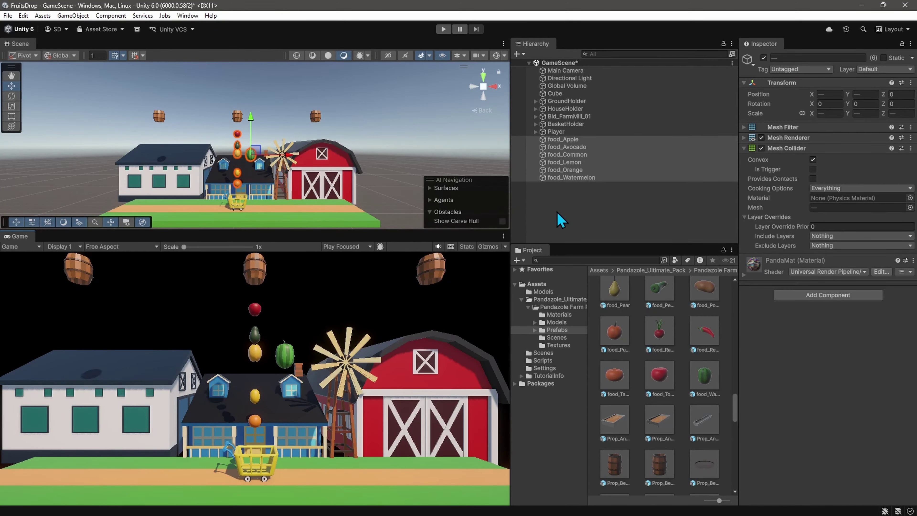
Add a Rigidbody component to all six selected fruits, from food_Apple to food_Watermelon
left_click(819, 295)
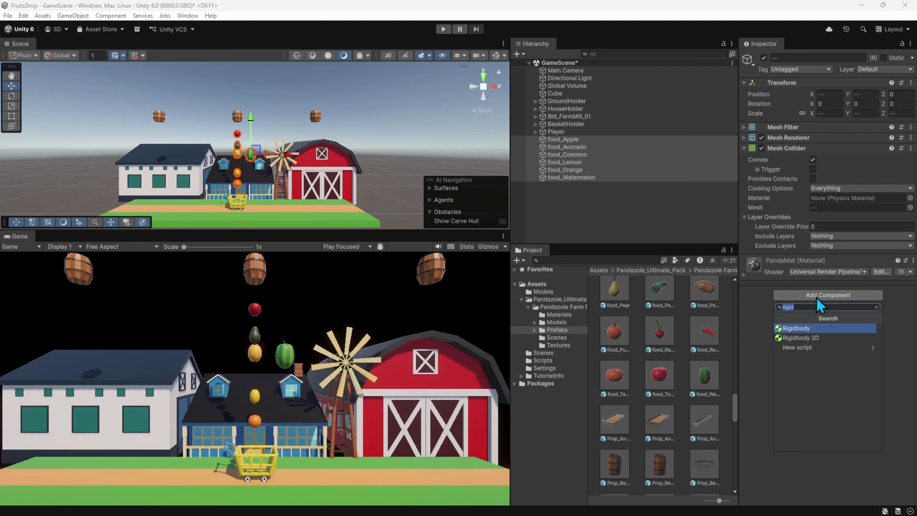
key("Return")
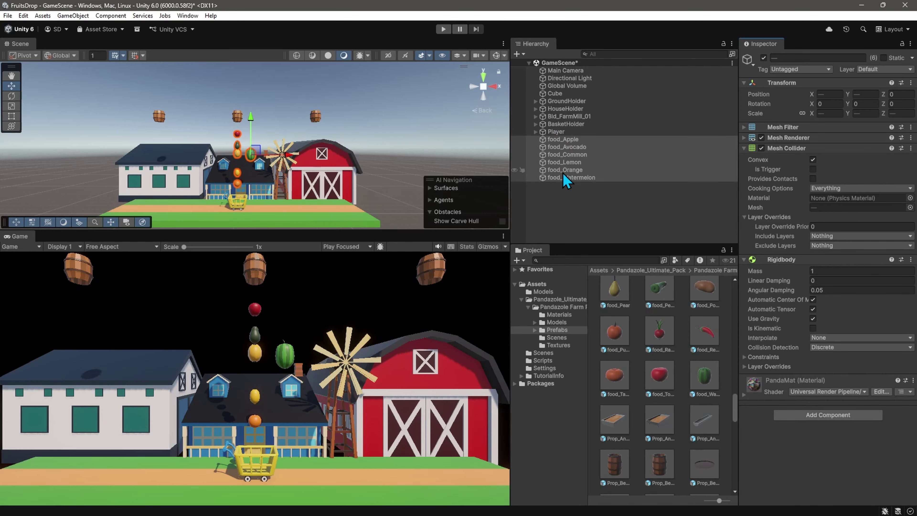
Create a folder named Prefabs directly inside the project's Assets folder
left_click(602, 270)
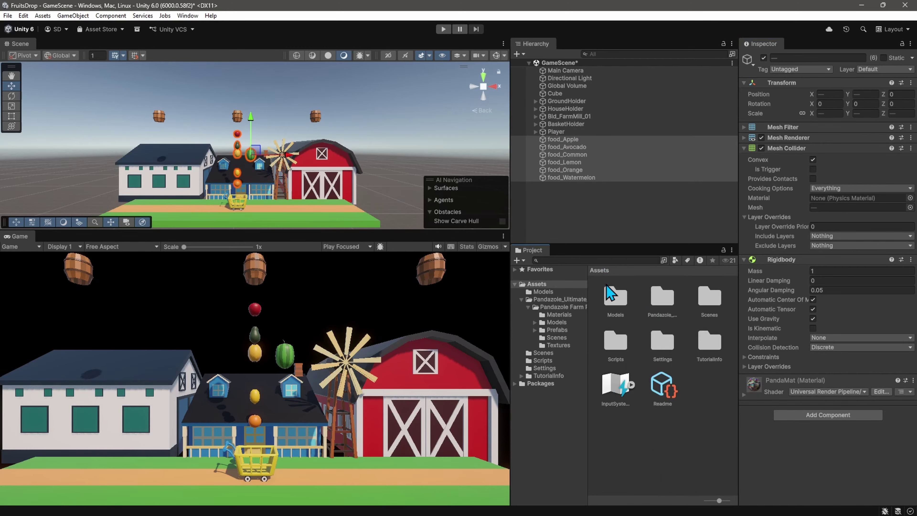
left_click(651, 446)
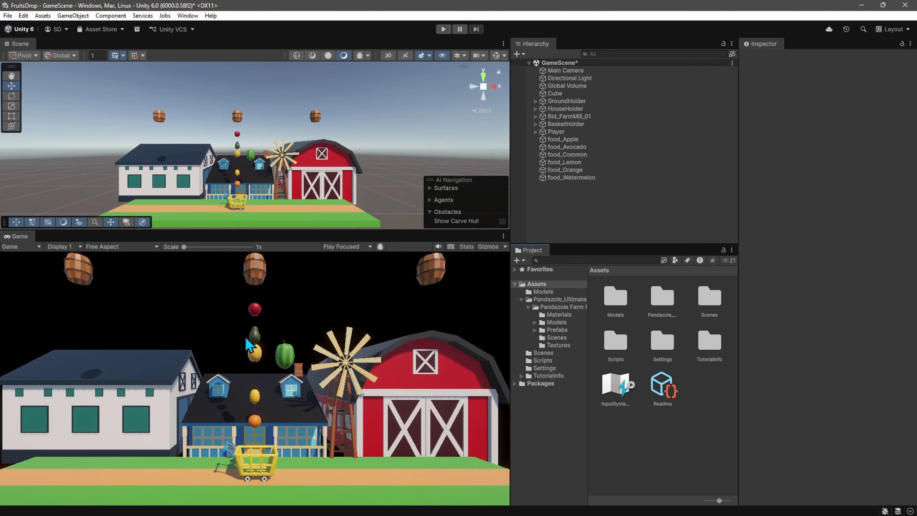
right_click(613, 442)
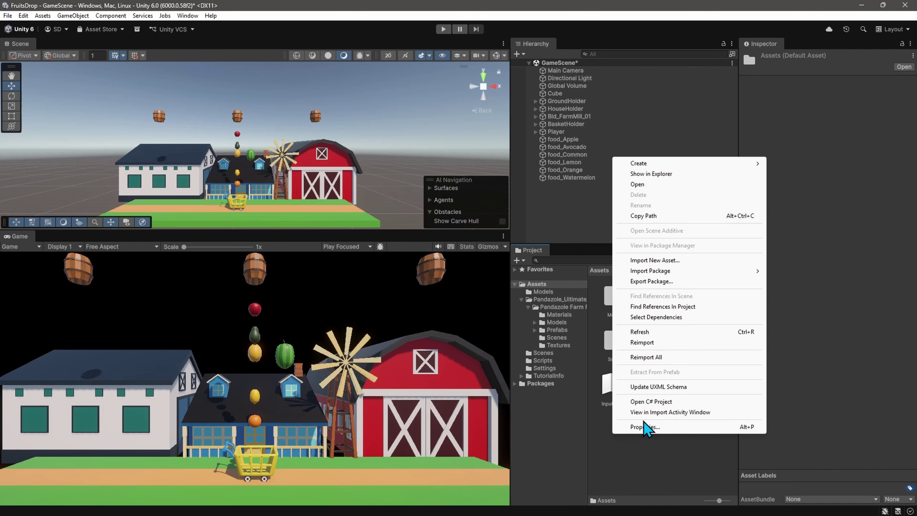
mouse_move(659, 169)
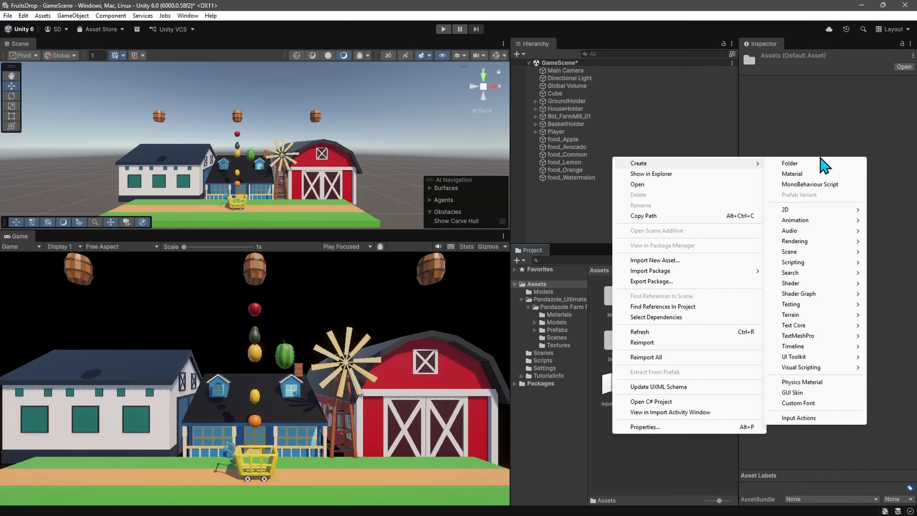
left_click(789, 165)
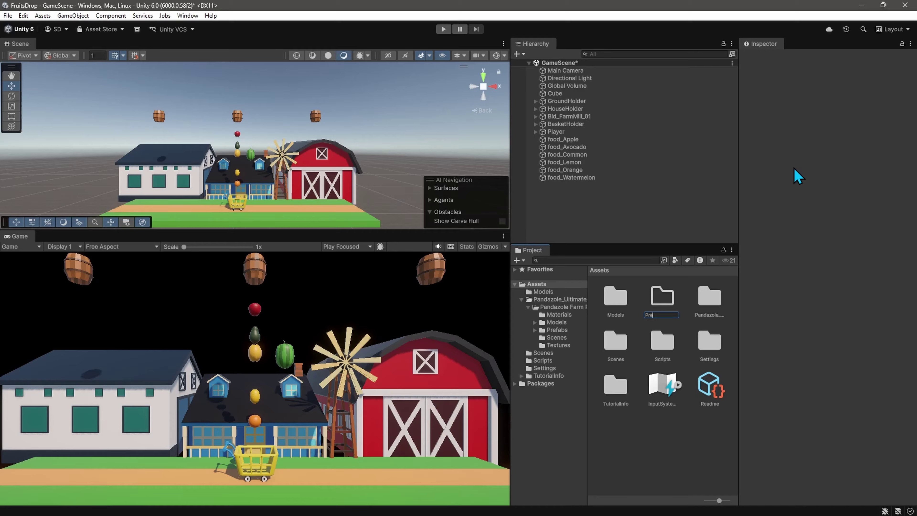
key("Return")
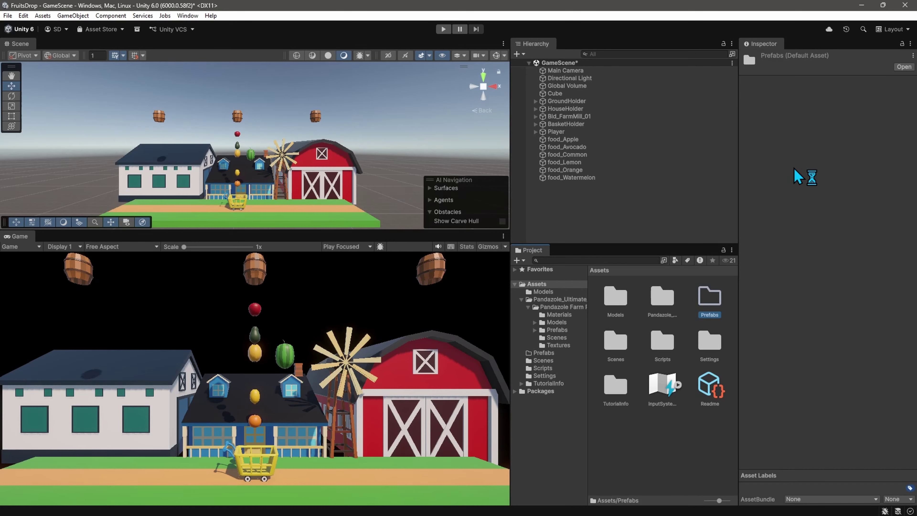
Save all six fruits, from food_Apple to food_Watermelon, as prefabs in the new Assets/Prefabs folder
double_click(707, 302)
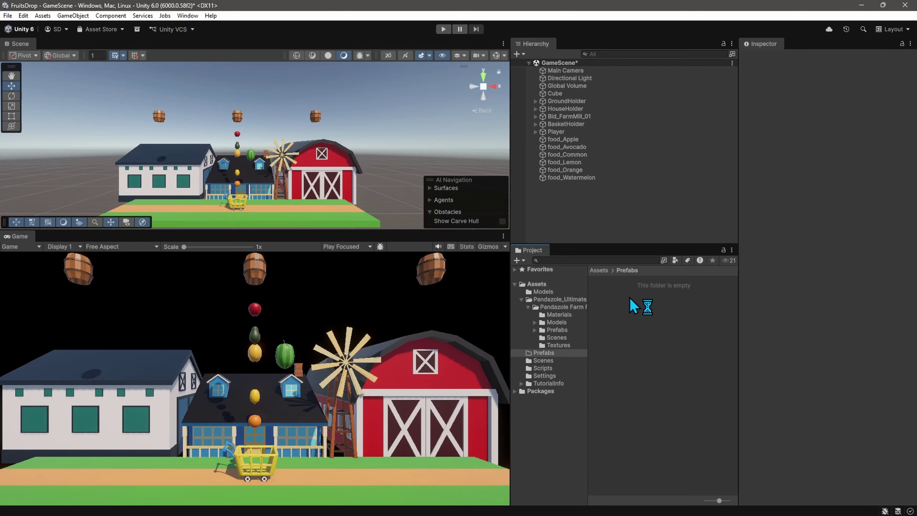
left_click(562, 140)
left_click(565, 170, "shift")
left_click(568, 177, "shift")
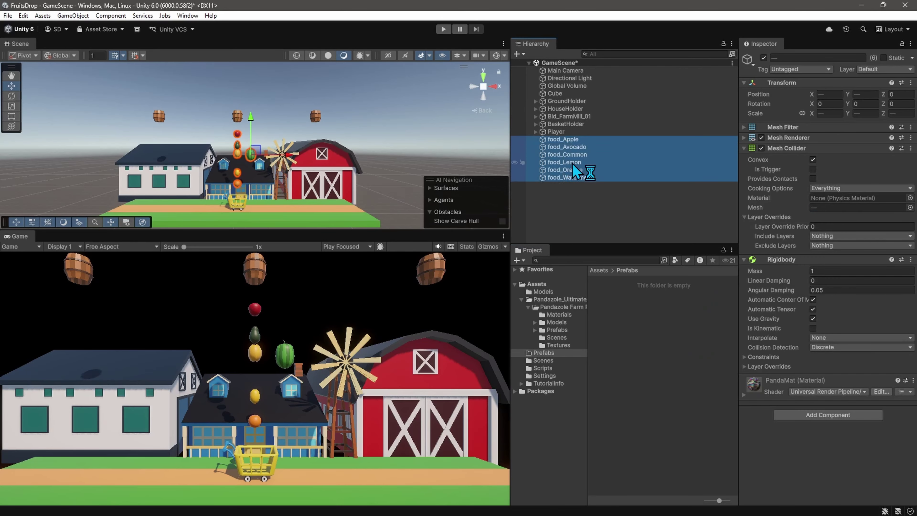
left_click_drag(572, 164, 628, 311)
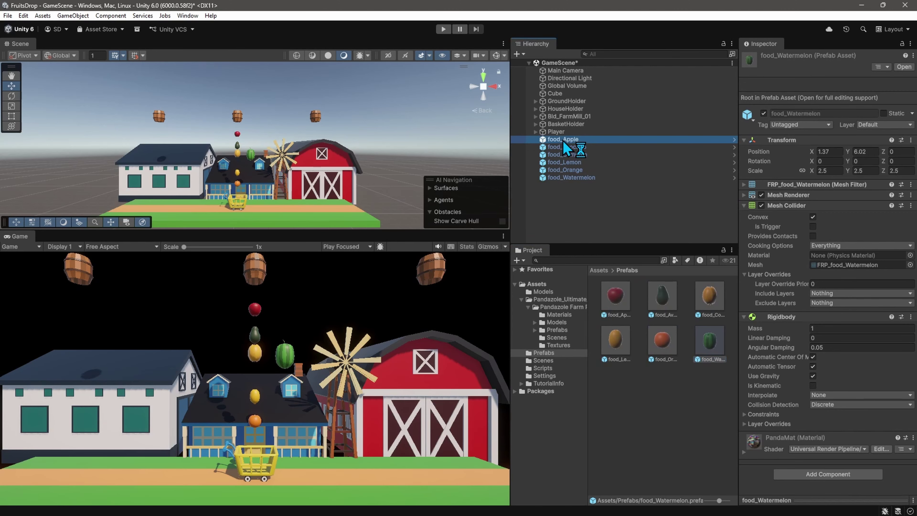
Delete the six fruit instances, from food_Apple to food_Watermelon, from GameScene
left_click(568, 140)
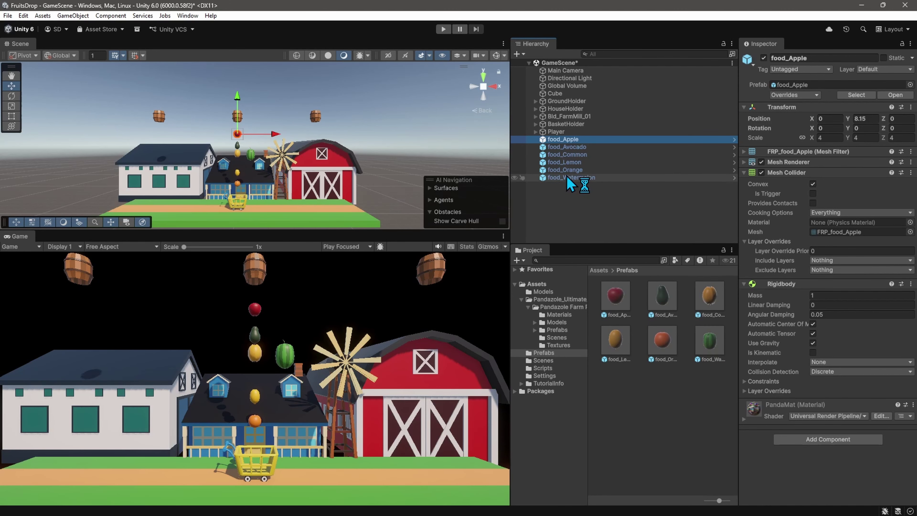
left_click(573, 177, "shift")
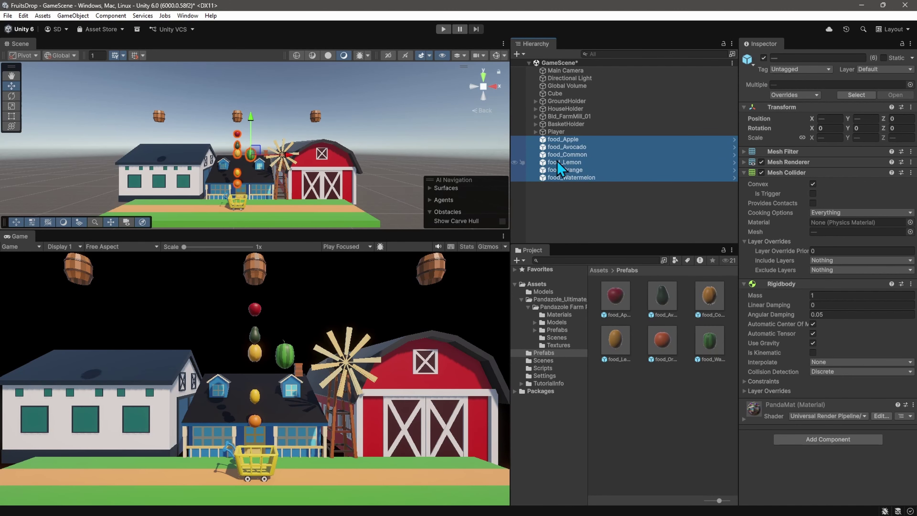
key("Delete")
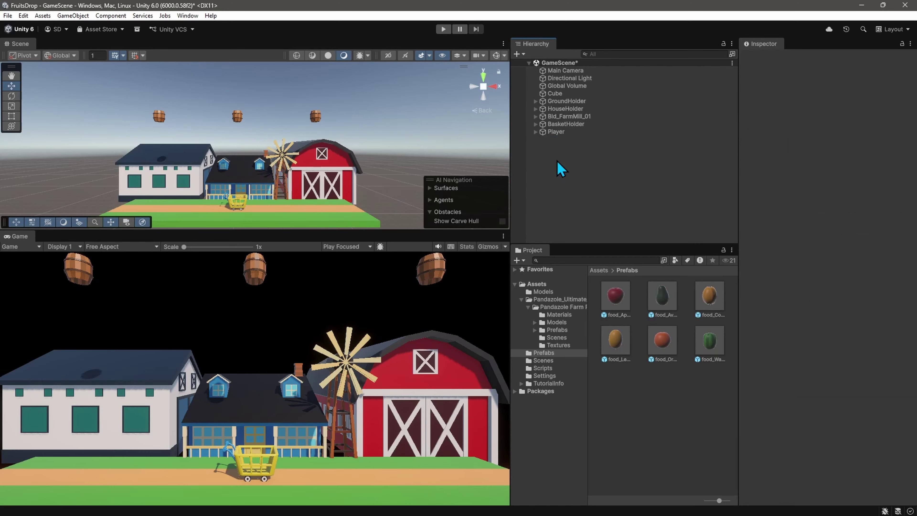
Set the X and Y position of all six fruit prefab assets to 0 and check the food_Apple prefab's transform
left_click(610, 294)
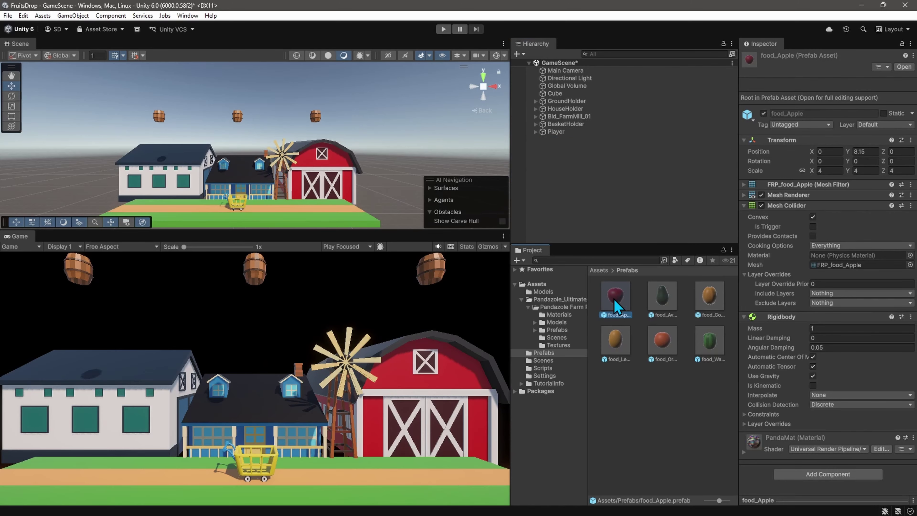
left_click(713, 344, "shift")
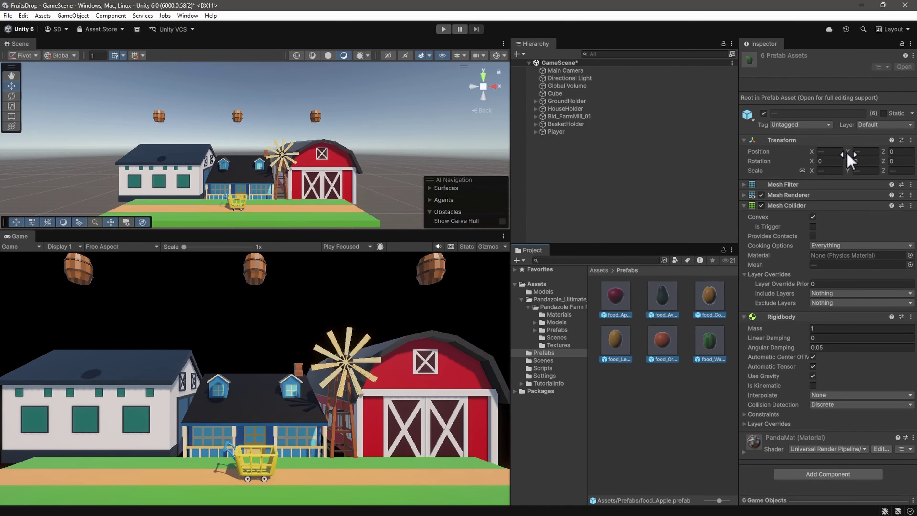
left_click(861, 151)
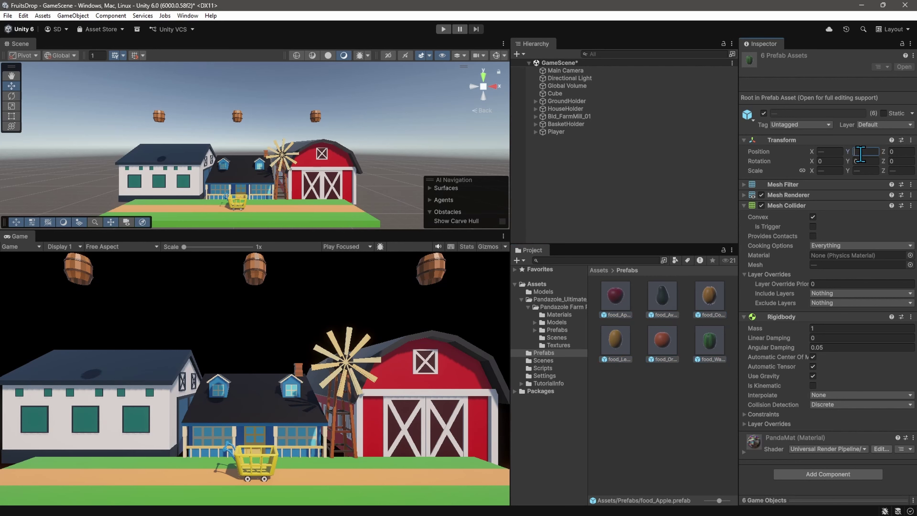
type("0")
left_click(827, 151)
type("0")
left_click(616, 296)
left_click(856, 160)
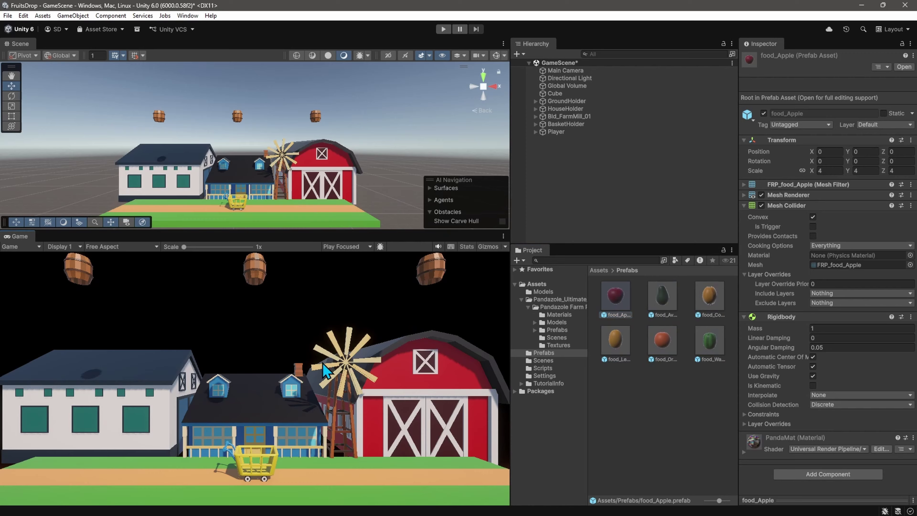